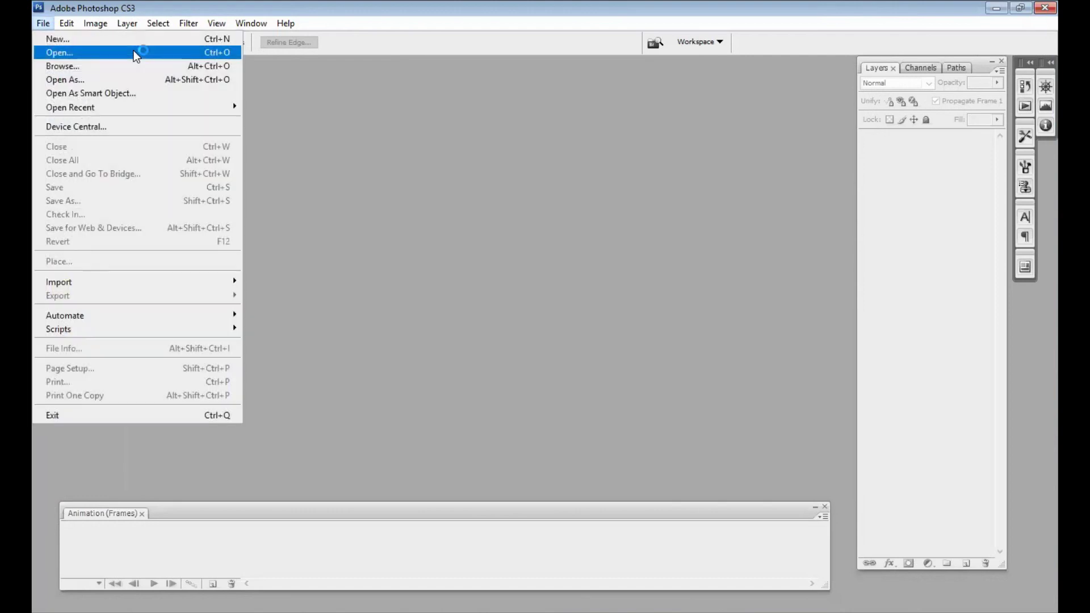
# - Open the second Dune image, Dune.tif, from the samples_belajar folder
pyautogui.click(137, 49)
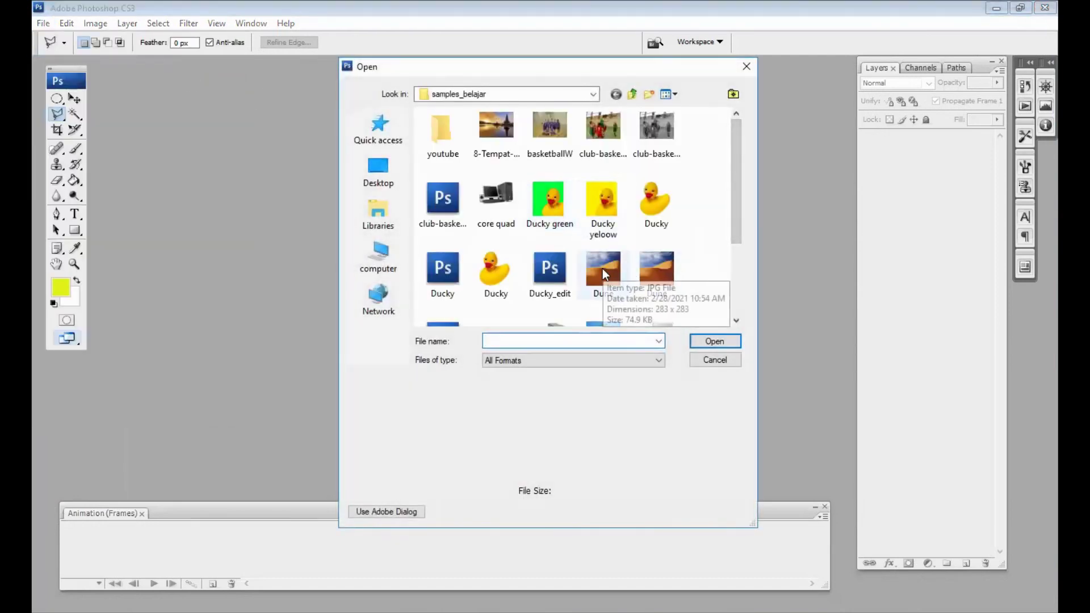
pyautogui.click(653, 271)
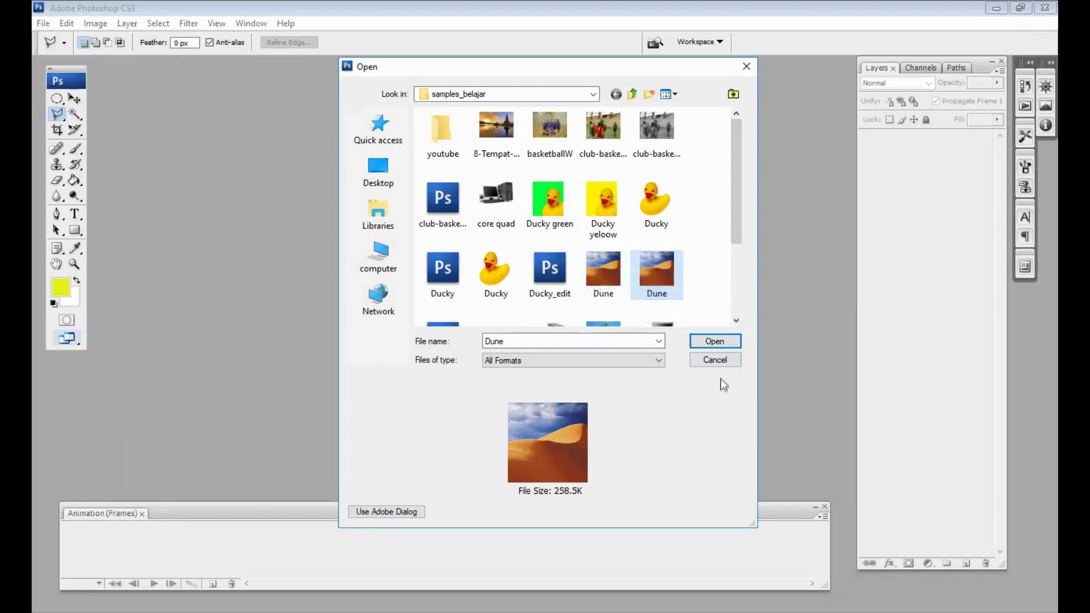
pyautogui.click(703, 343)
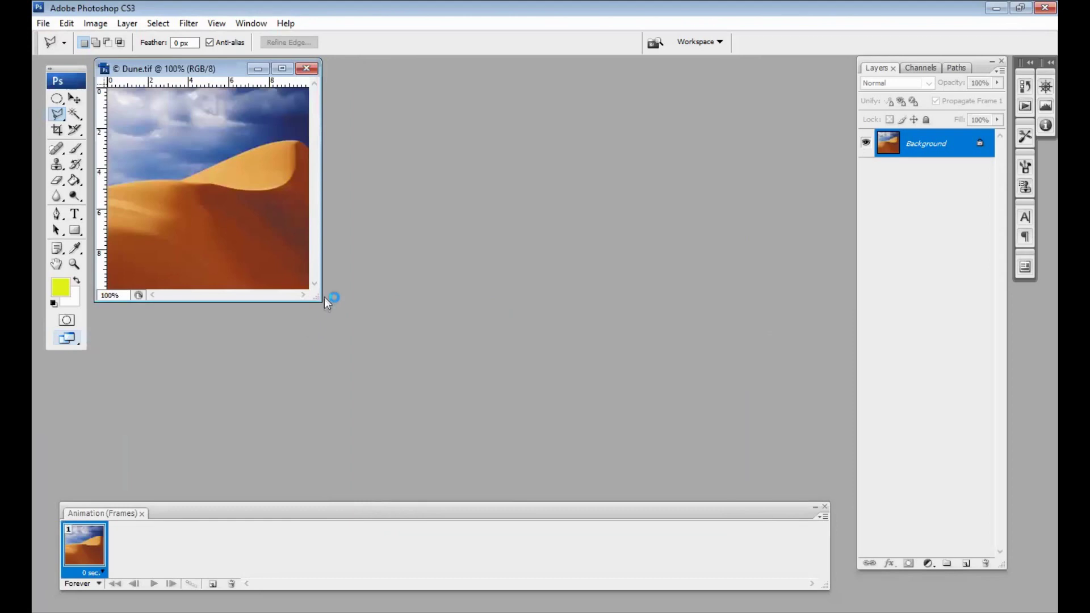
# - Enlarge the Dune.tif document window and view the image at 200%
pyautogui.moveTo(319, 297); pyautogui.dragTo(511, 476)
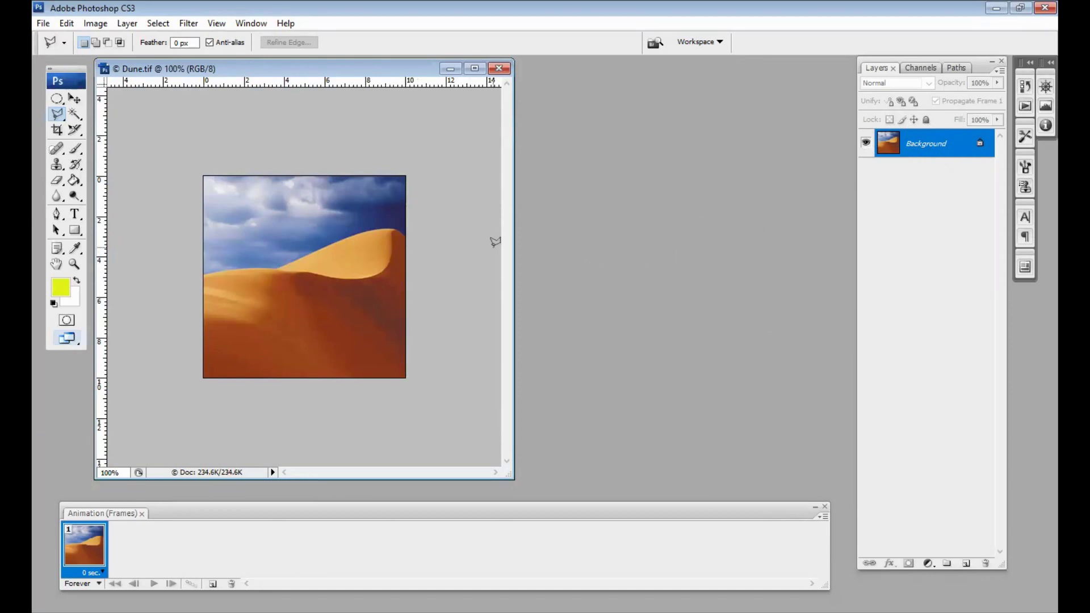
pyautogui.hotkey('ctrl', '+')
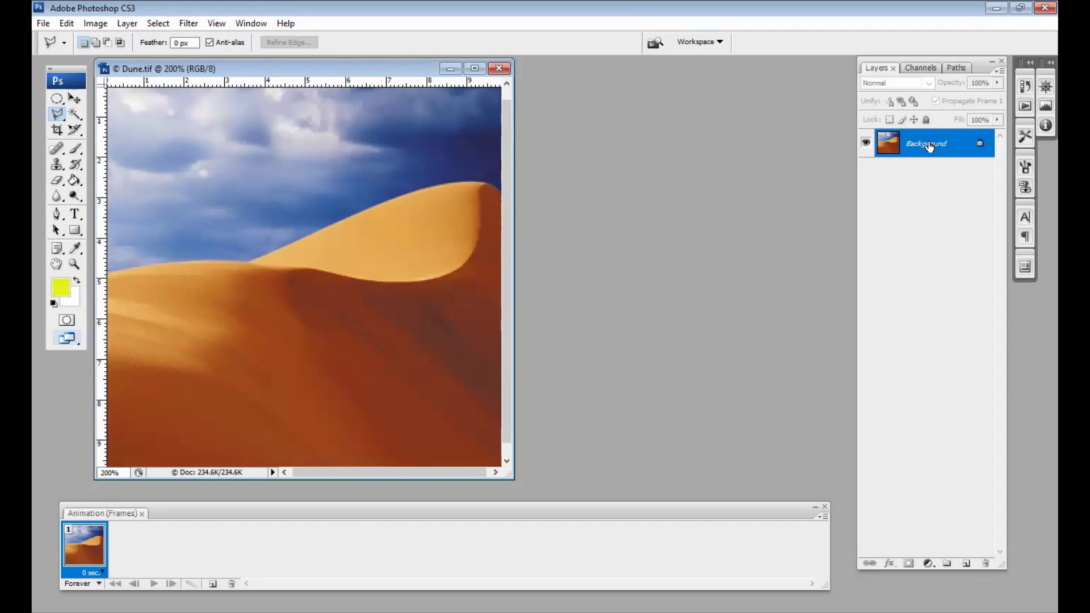
# - Convert the Background layer into a regular layer named 'dune' and slightly enlarge the window
pyautogui.doubleClick(929, 146)
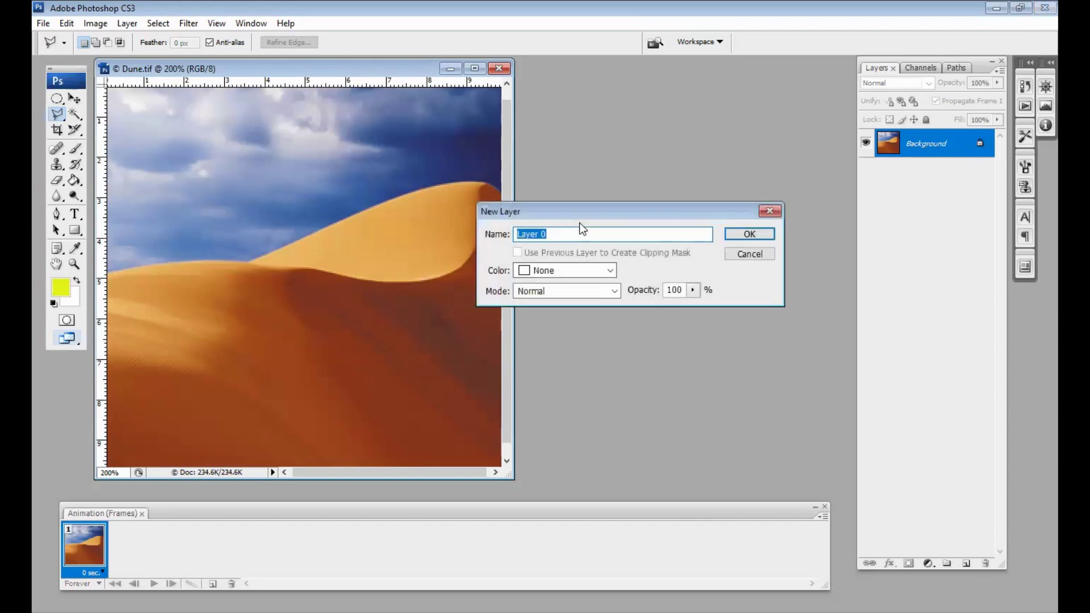
pyautogui.write('du')
pyautogui.write('ne')
pyautogui.click(748, 235)
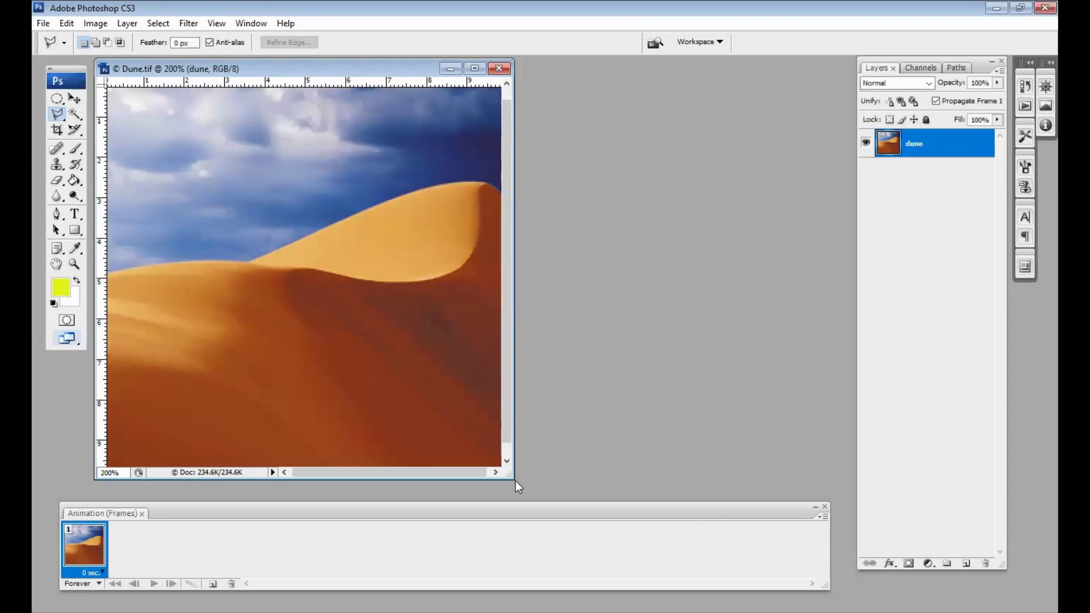
pyautogui.moveTo(514, 480); pyautogui.dragTo(531, 489)
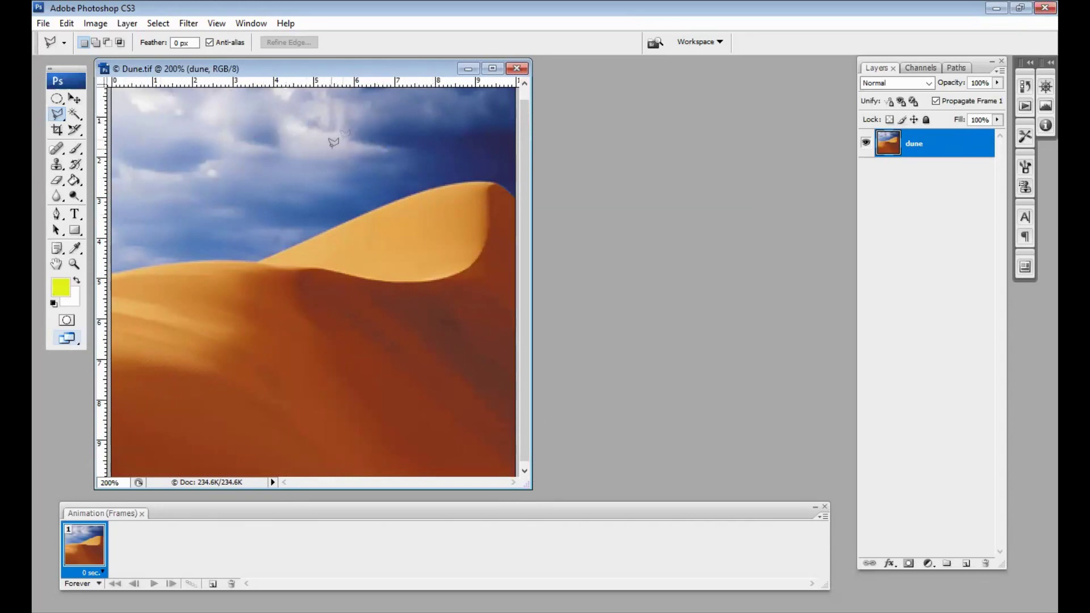
# - Magic Wand-select the lower blue sky just above the dune, then widen the window
pyautogui.click(75, 115)
pyautogui.moveTo(77, 117); pyautogui.dragTo(134, 128)
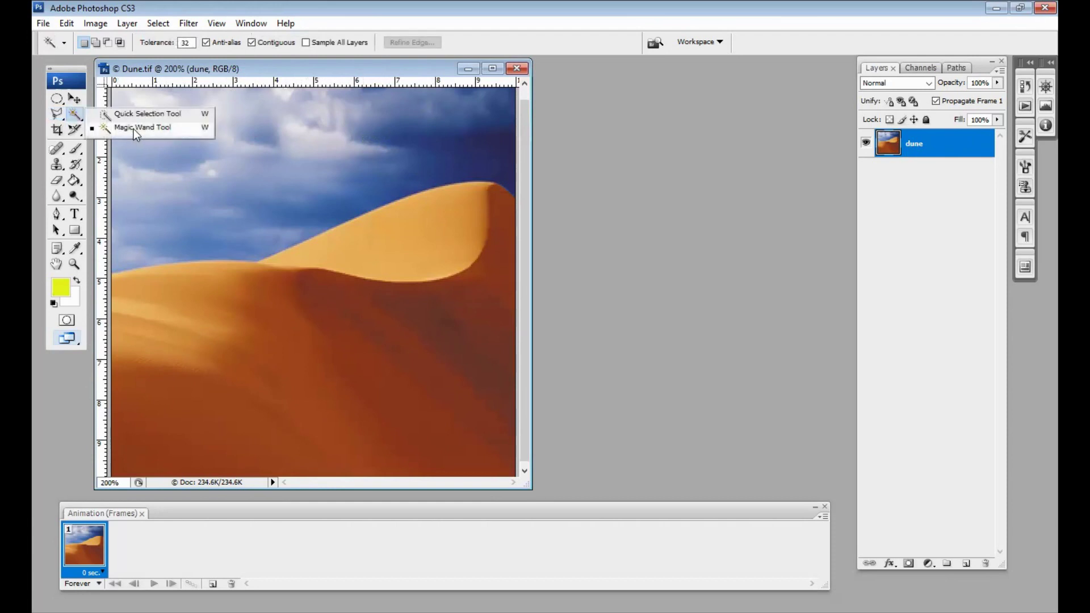
pyautogui.click(413, 160)
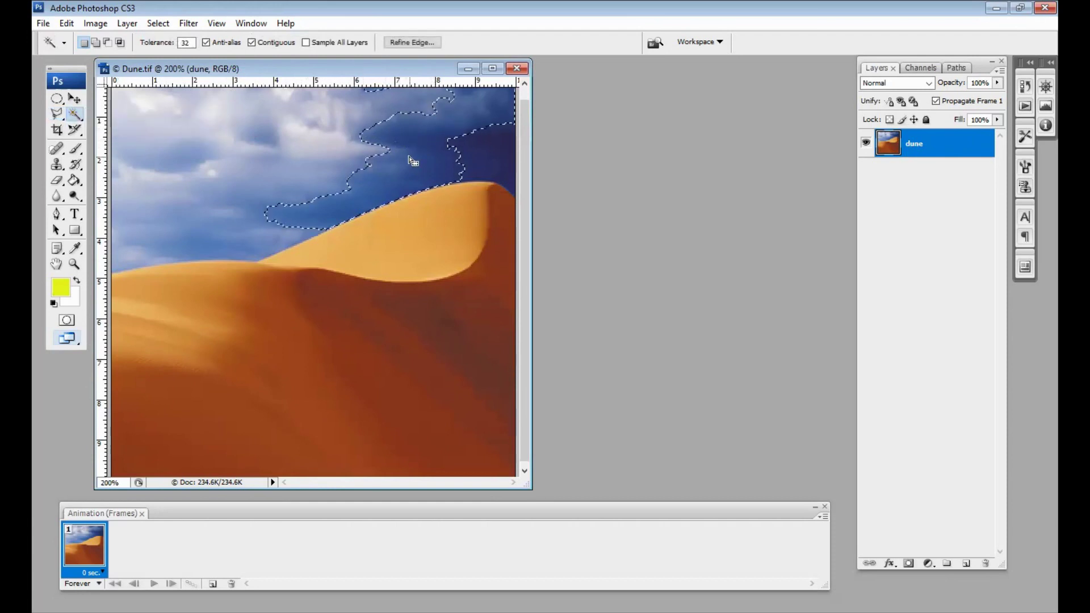
pyautogui.click(312, 149)
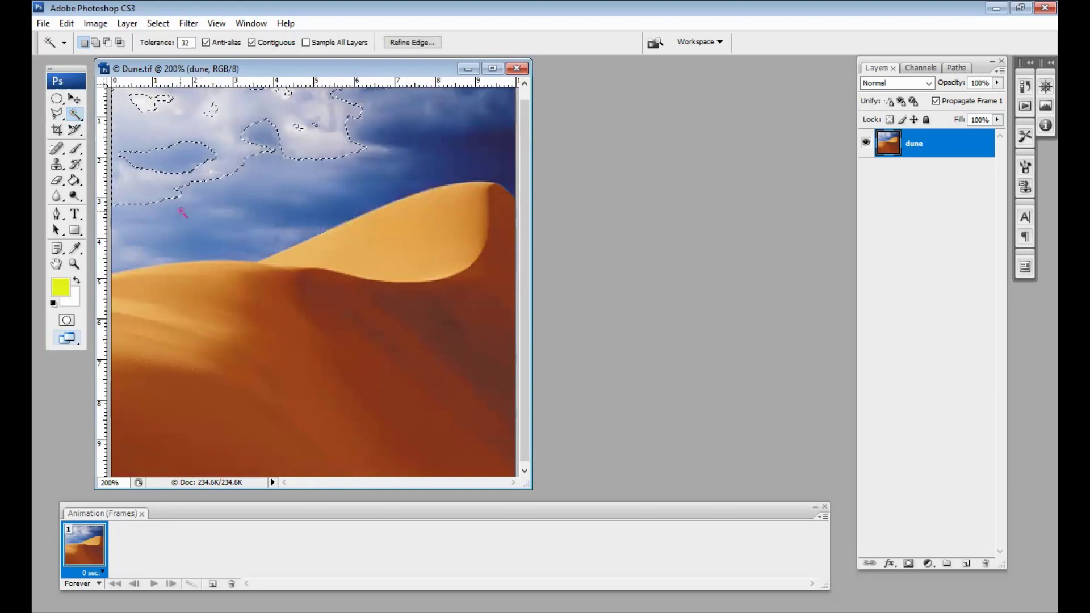
pyautogui.click(164, 238)
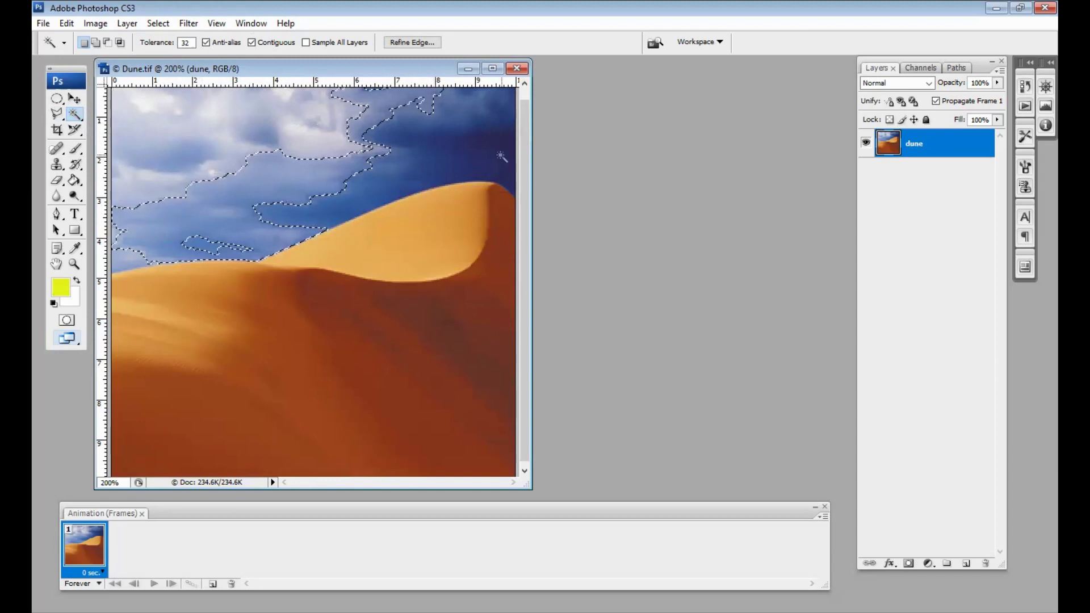
pyautogui.moveTo(531, 186); pyautogui.dragTo(629, 199)
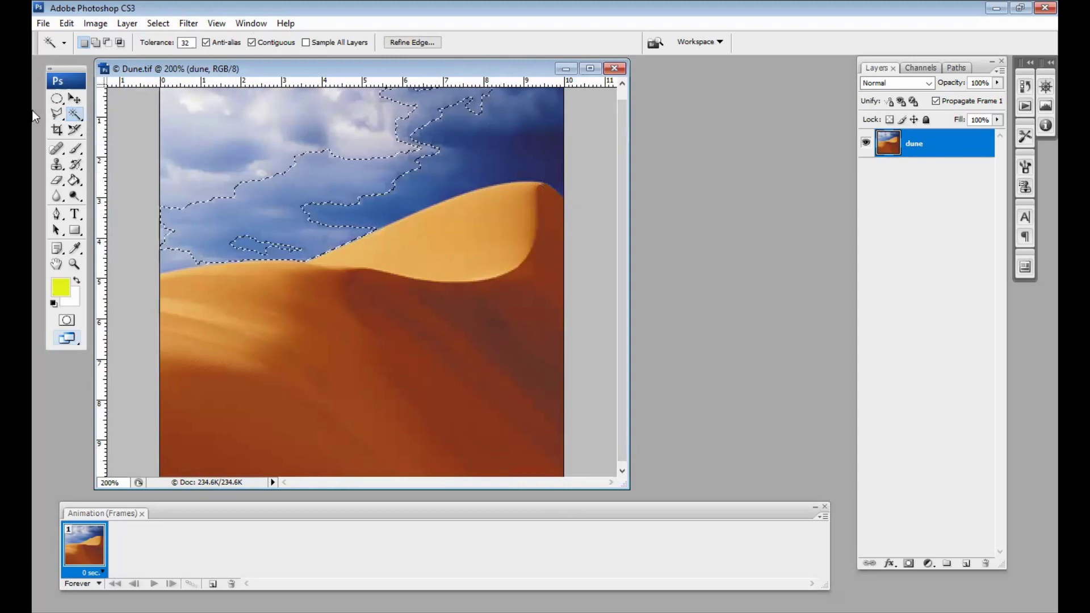
# - Switch to the Polygonal Lasso Tool and magnify the view onto the dune crest
pyautogui.click(57, 116)
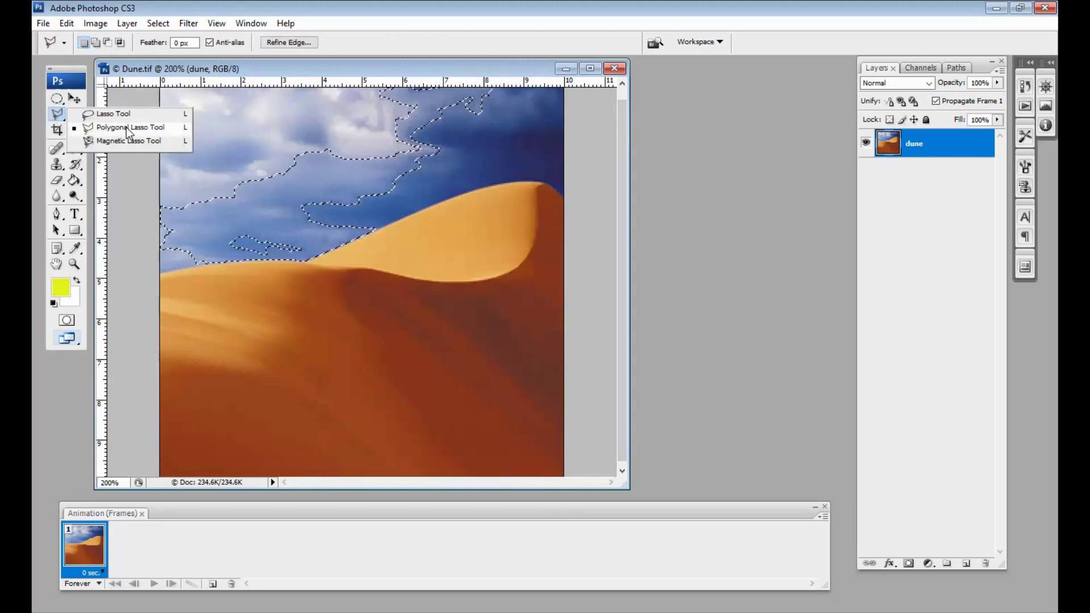
pyautogui.click(130, 127)
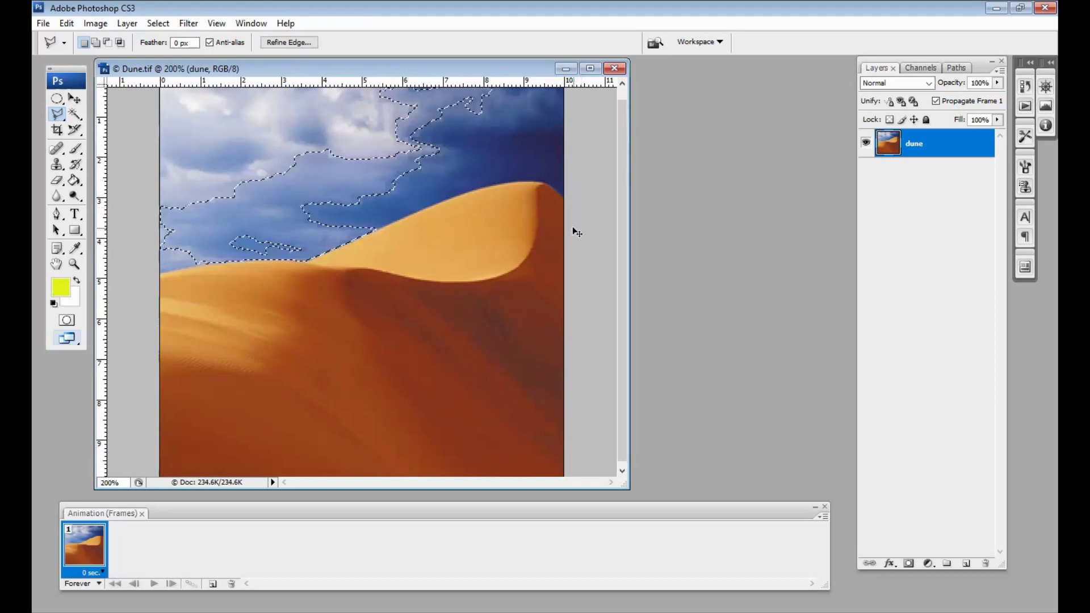
pyautogui.hotkey('ctrl', '+')
pyautogui.hotkey('ctrl', '+')
pyautogui.hotkey('ctrl', '+')
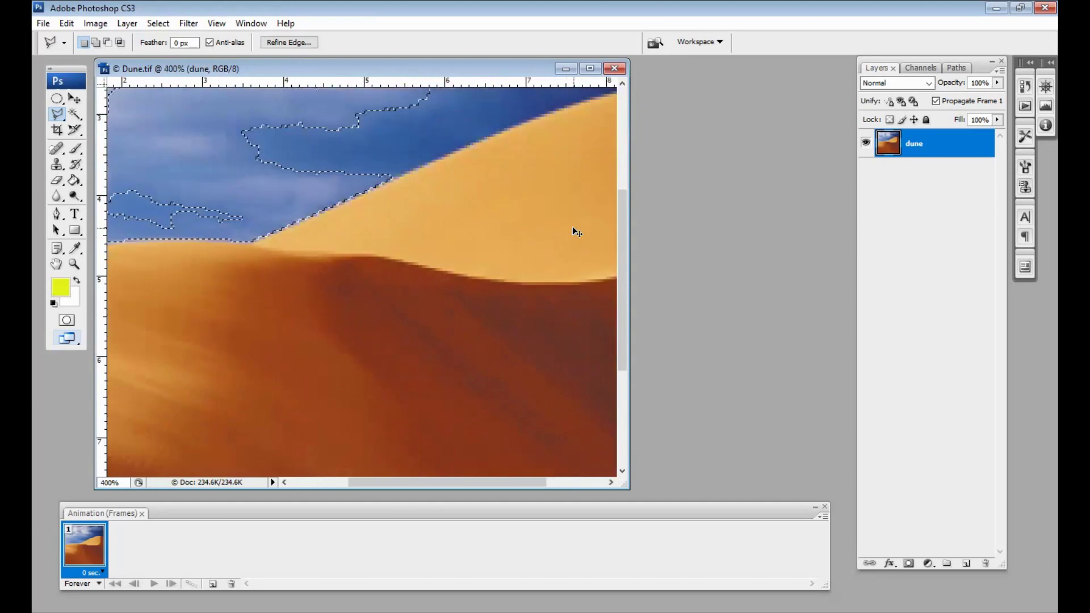
pyautogui.hotkey('ctrl', '+')
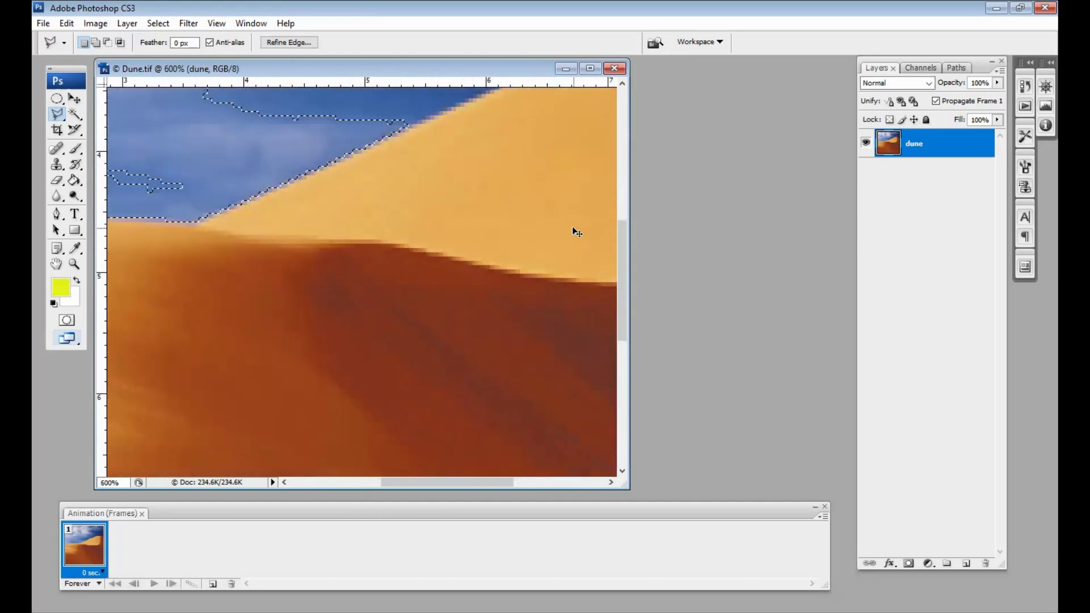
pyautogui.hotkey('ctrl', '-')
pyautogui.hotkey('ctrl', '-')
pyautogui.hotkey('ctrl', '-')
pyautogui.hotkey('ctrl', '-')
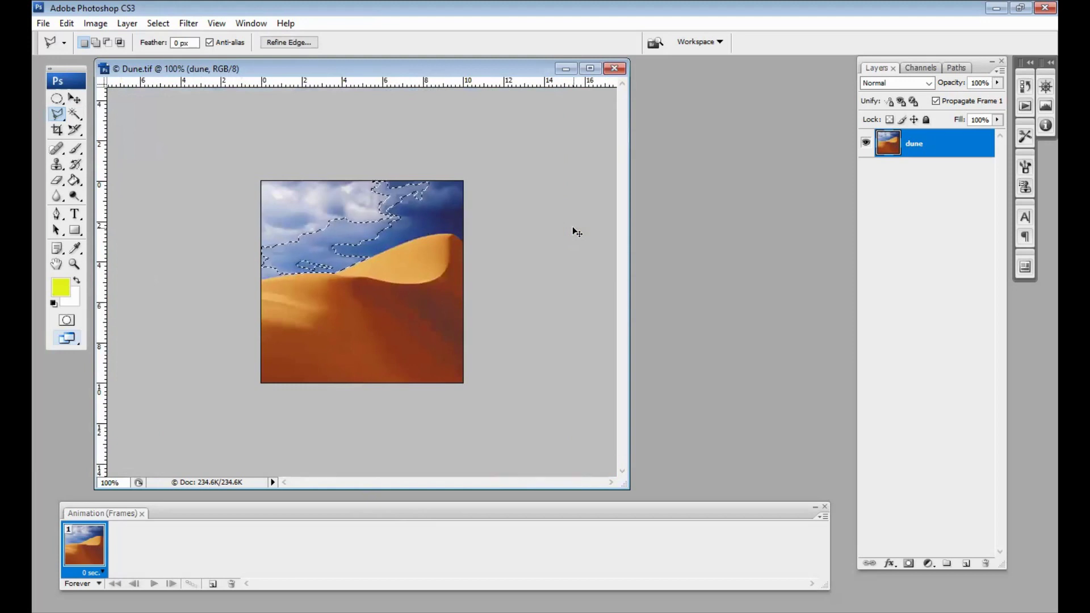
pyautogui.hotkey('ctrl', '+')
pyautogui.hotkey('ctrl', '+')
pyautogui.hotkey('ctrl', '+')
pyautogui.hotkey('ctrl', '+')
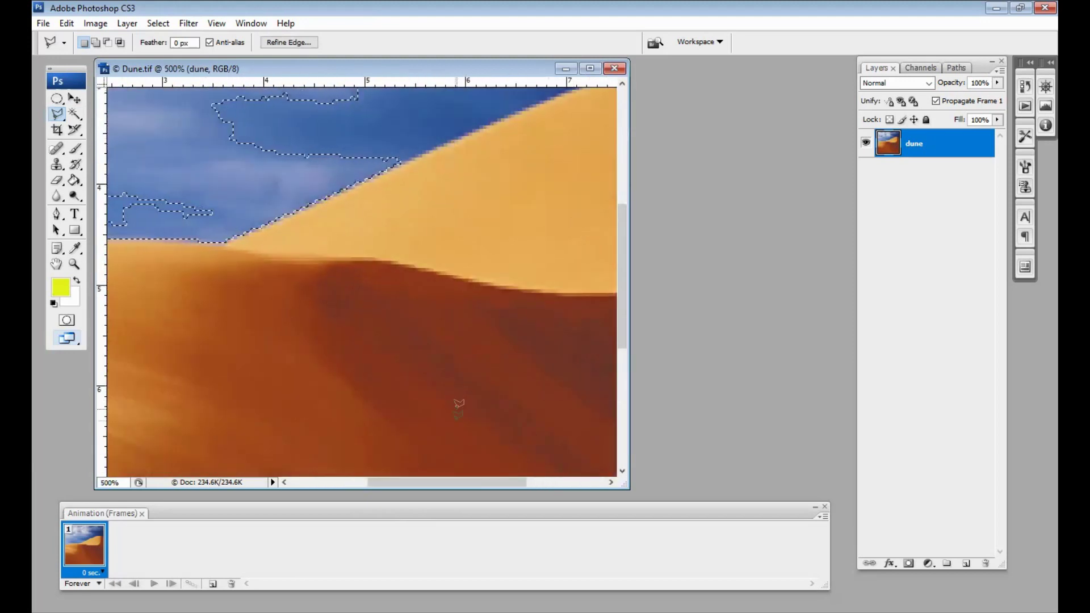
pyautogui.moveTo(447, 484); pyautogui.dragTo(525, 484)
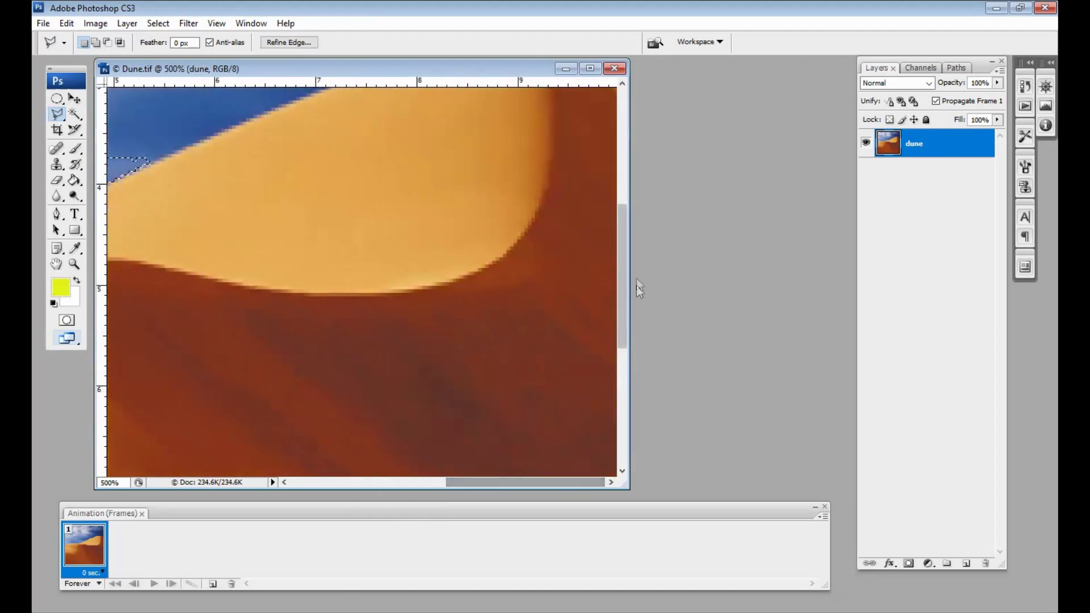
pyautogui.moveTo(625, 268); pyautogui.dragTo(627, 178)
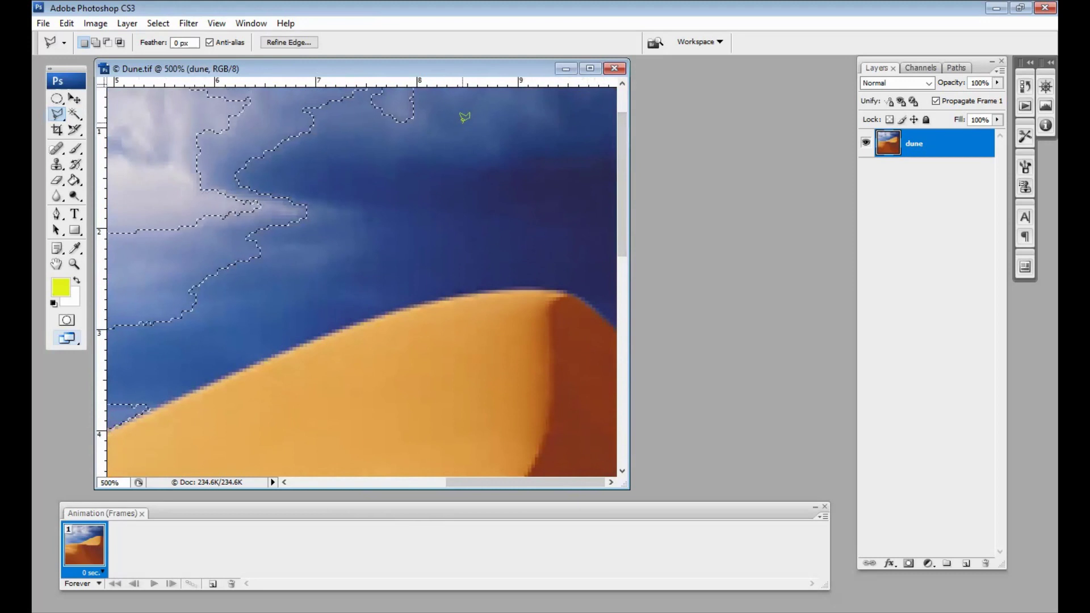
# - Clear the old selection, then outline the sky patch above the crest and delete it
pyautogui.hotkey('ctrl', 'd')
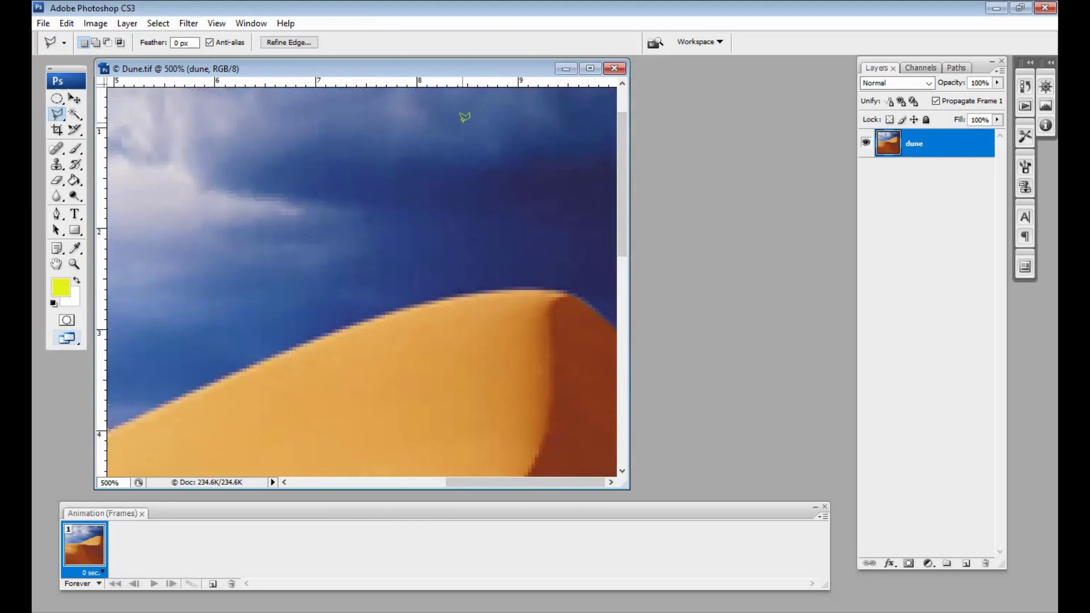
pyautogui.click(462, 123)
pyautogui.click(494, 288)
pyautogui.click(564, 290)
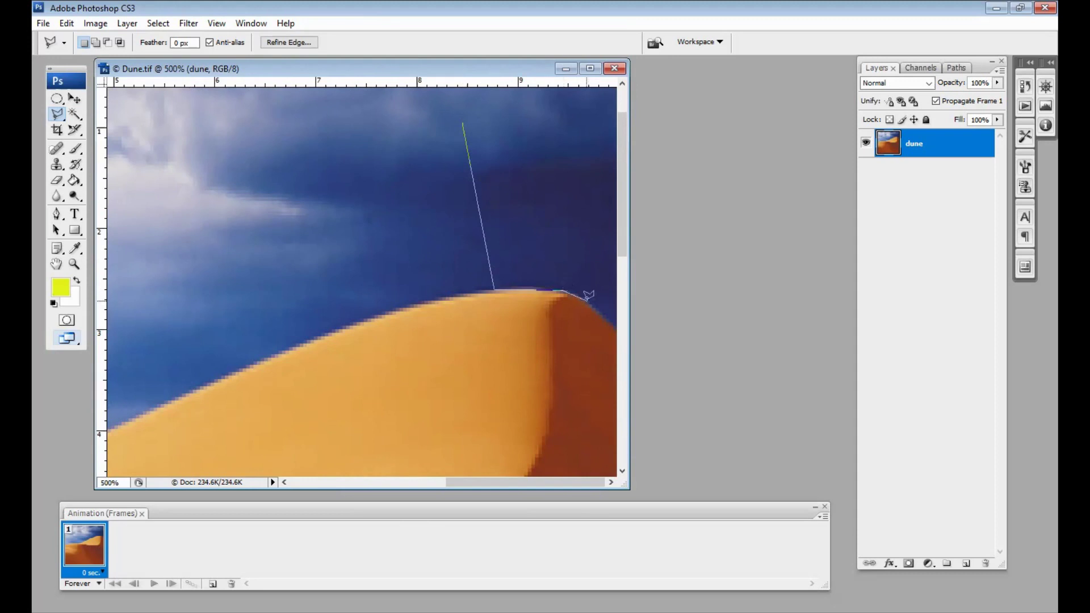
pyautogui.click(585, 298)
pyautogui.click(610, 323)
pyautogui.click(507, 101)
pyautogui.click(464, 117)
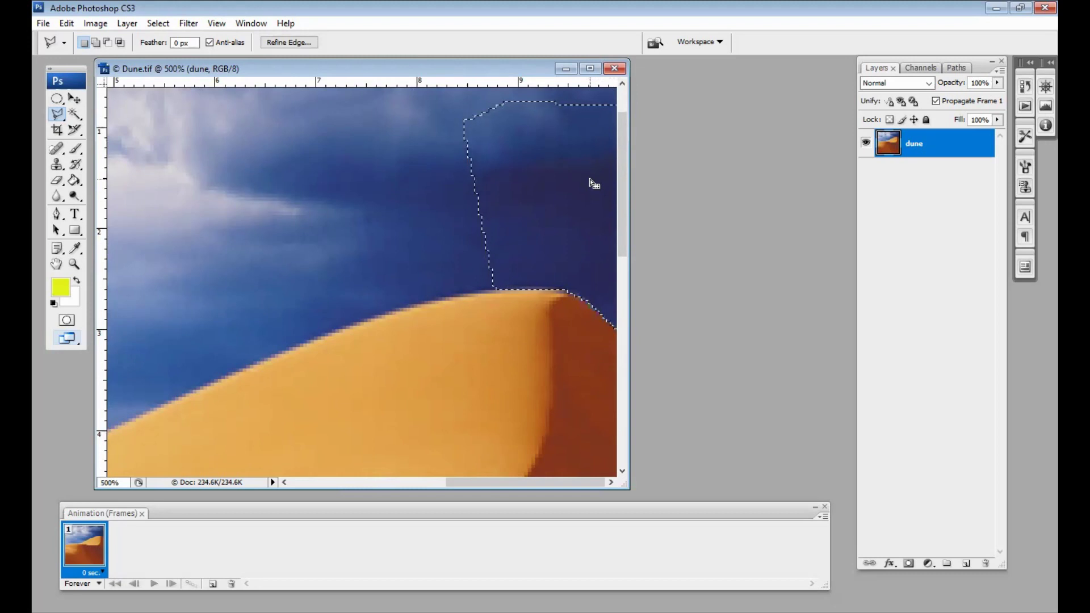
pyautogui.press('Delete')
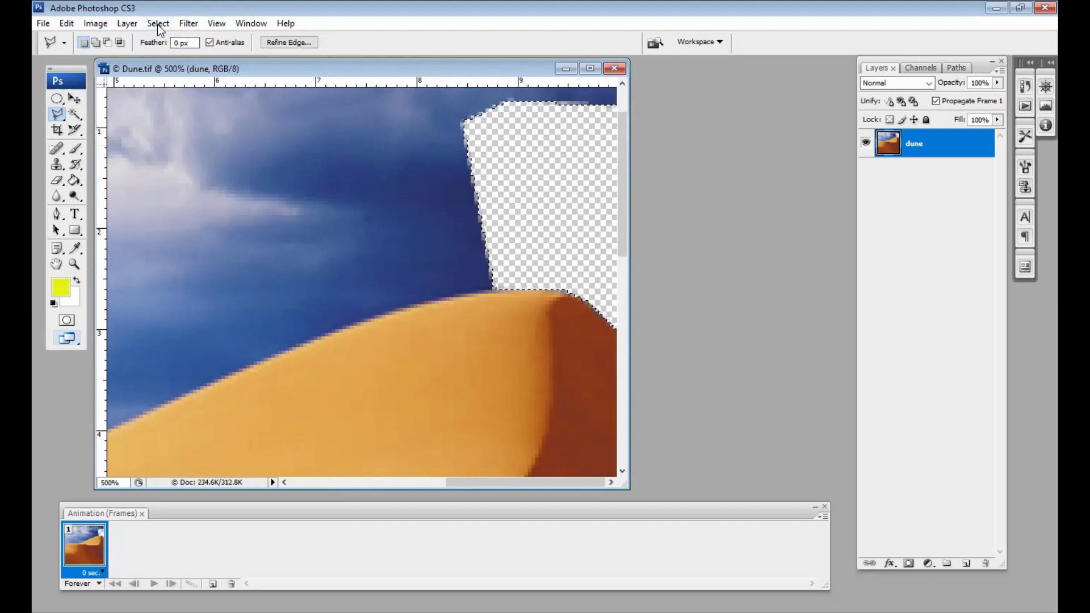
pyautogui.hotkey('ctrl', 'd')
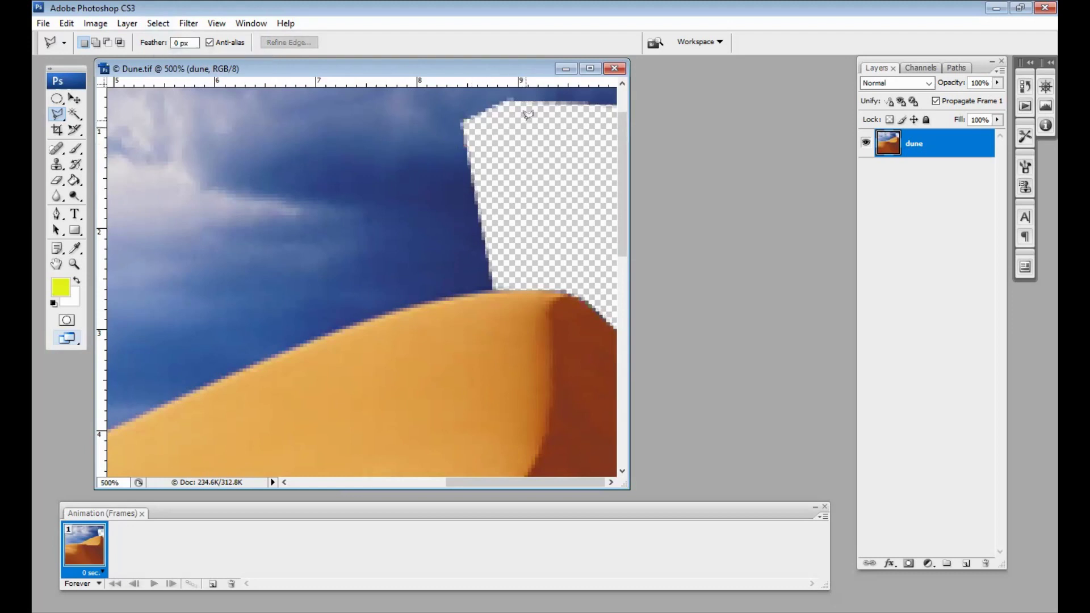
# - Outline the larger sky area from the crest to the top-left and delete it
pyautogui.click(525, 121)
pyautogui.click(497, 288)
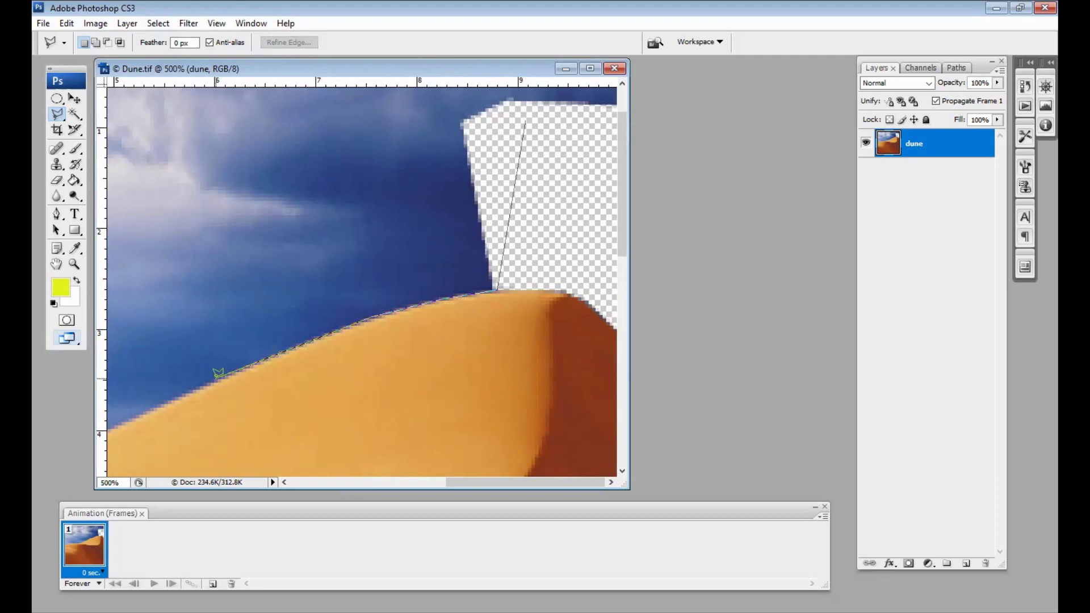
pyautogui.click(130, 420)
pyautogui.click(127, 125)
pyautogui.click(468, 98)
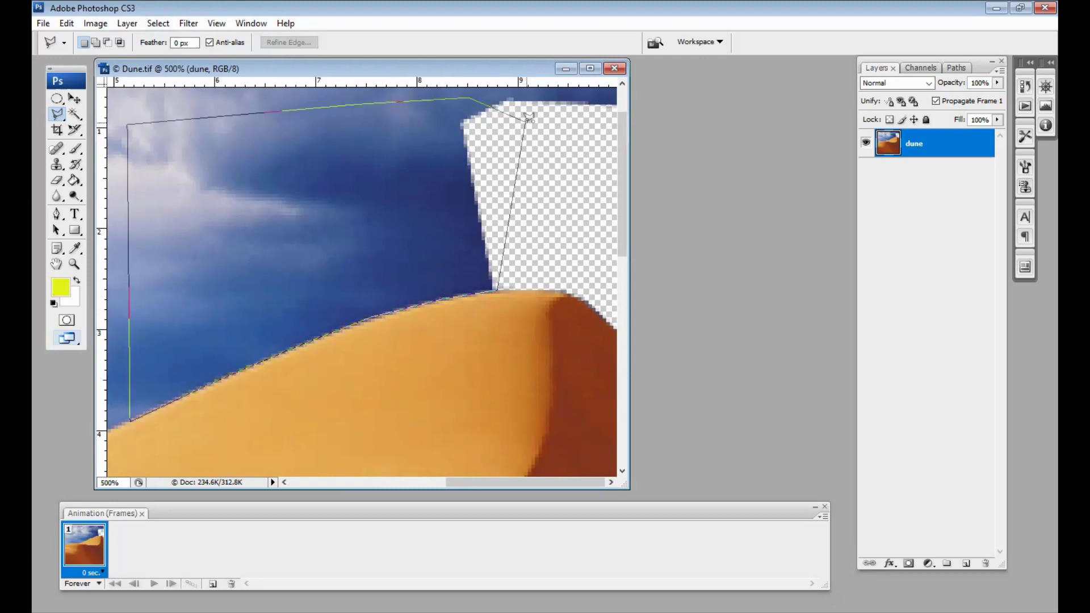
pyautogui.click(528, 118)
pyautogui.press('Delete')
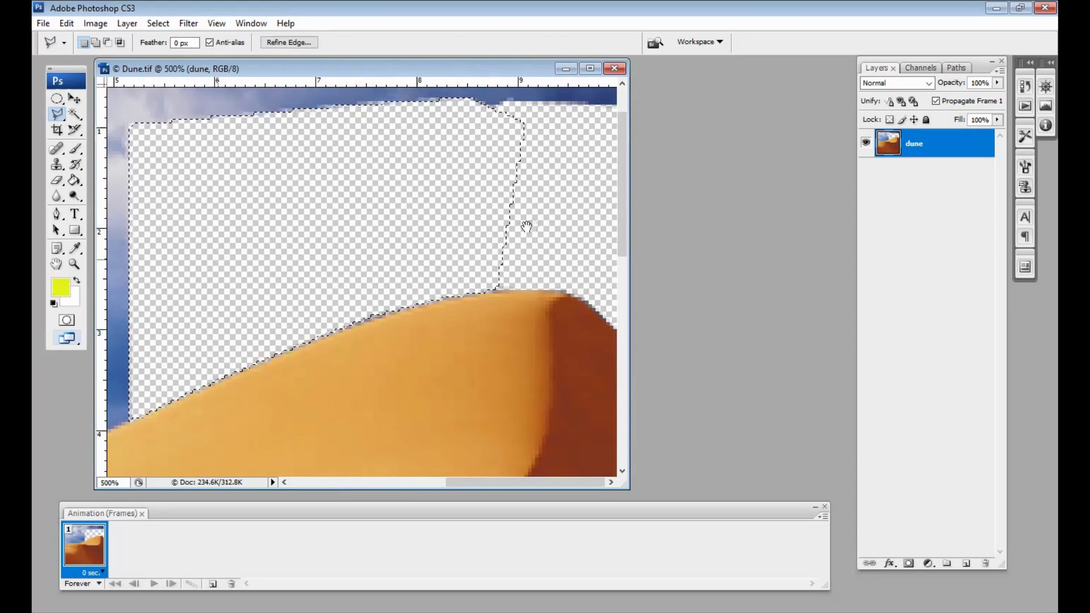
# - Close the outline around the left sky and erase it to transparency
pyautogui.moveTo(526, 224); pyautogui.dragTo(557, 228)
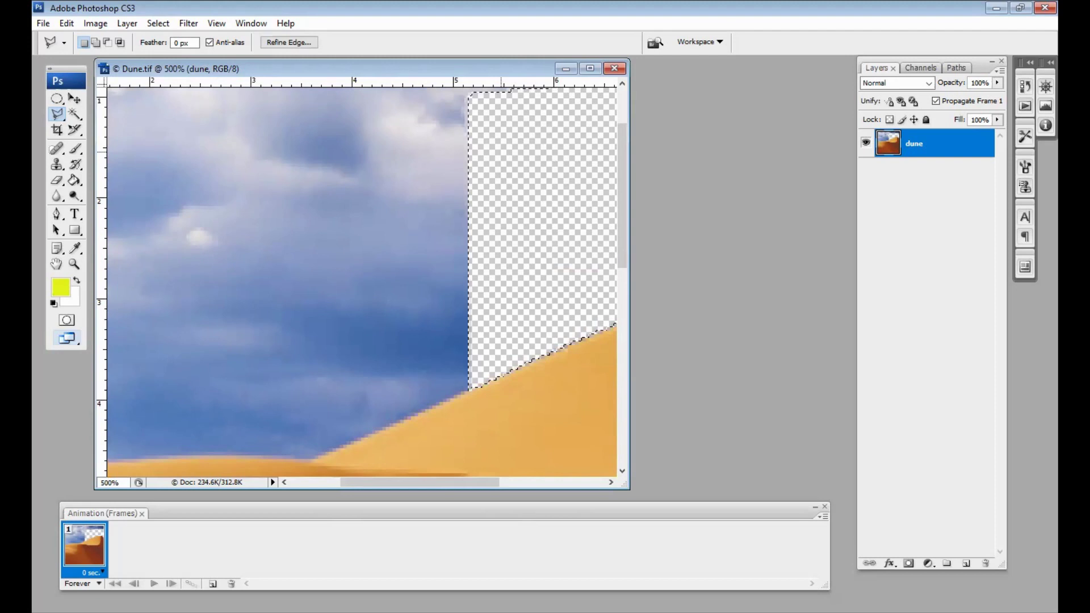
pyautogui.click(499, 131)
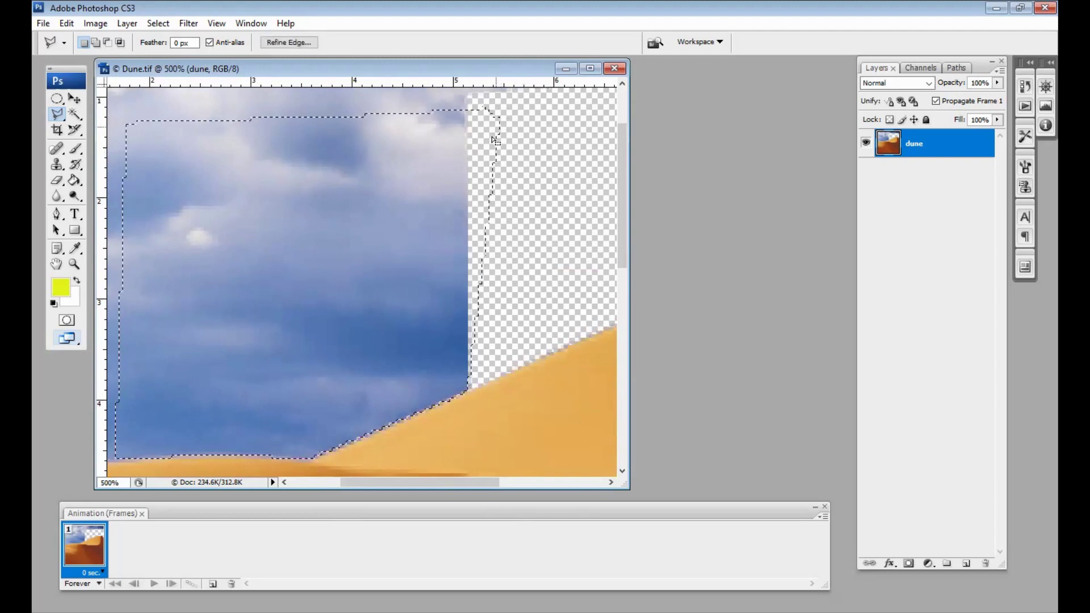
pyautogui.press('Delete')
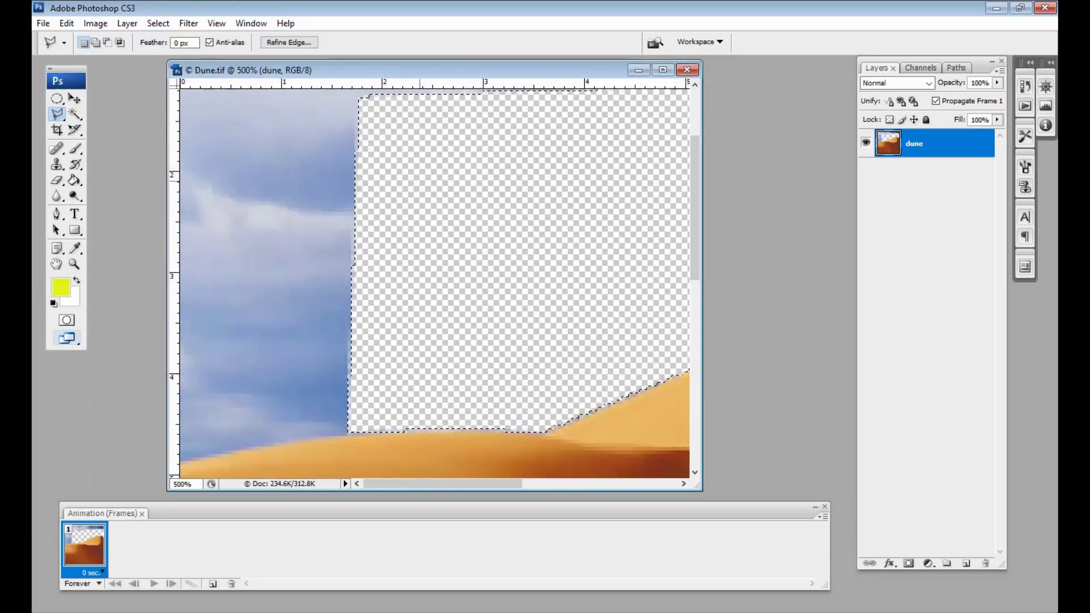
# - Outline the remaining left sky down to the sand edge, delete it, and zoom out
pyautogui.click(412, 179)
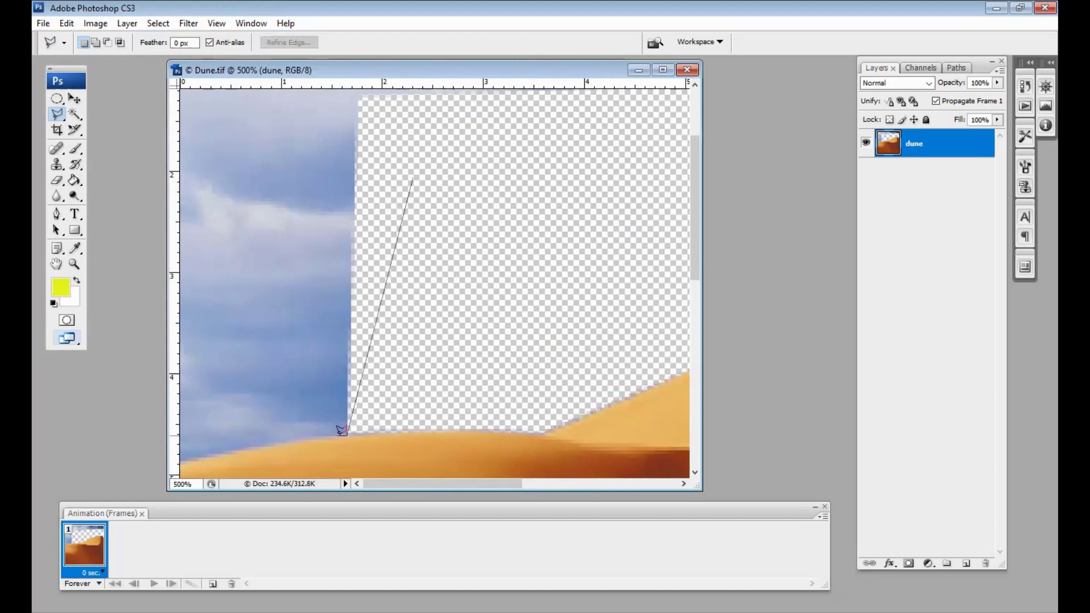
pyautogui.click(348, 435)
pyautogui.click(291, 439)
pyautogui.click(115, 471)
pyautogui.click(113, 120)
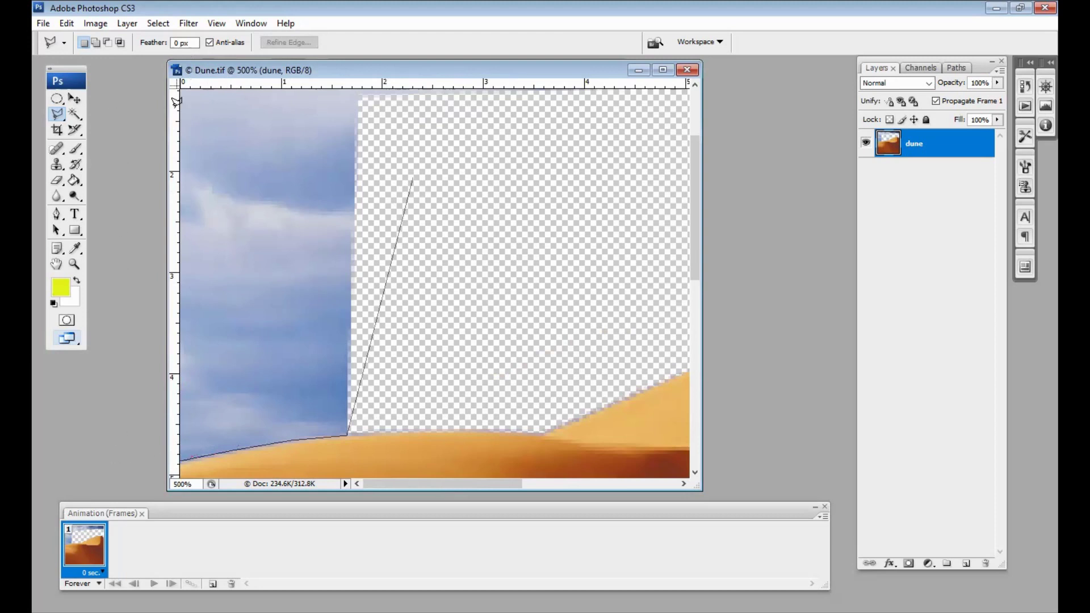
pyautogui.click(229, 105)
pyautogui.click(323, 118)
pyautogui.click(413, 177)
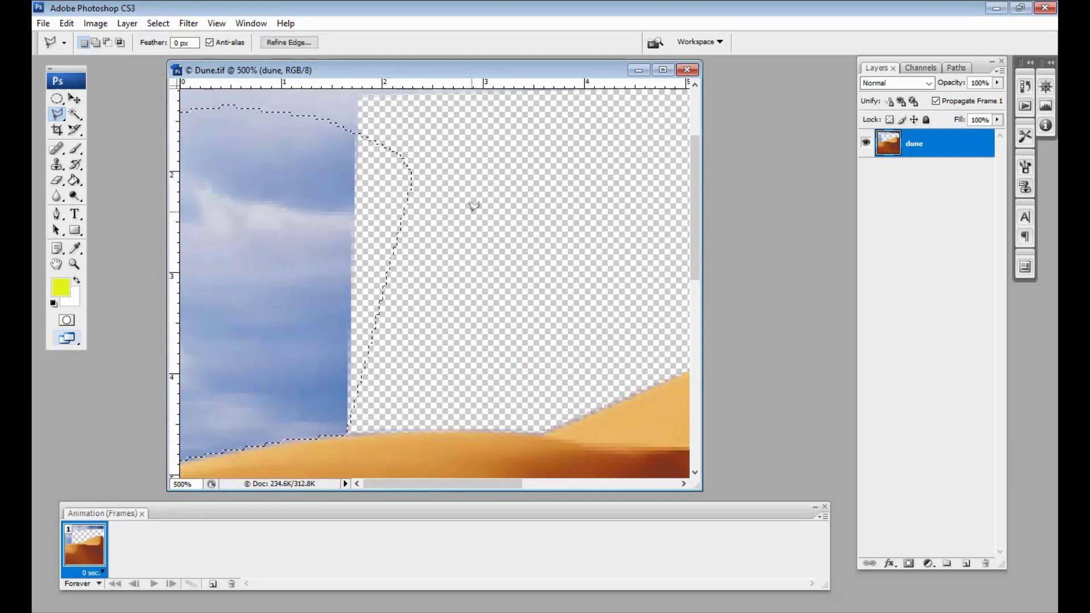
pyautogui.press('Delete')
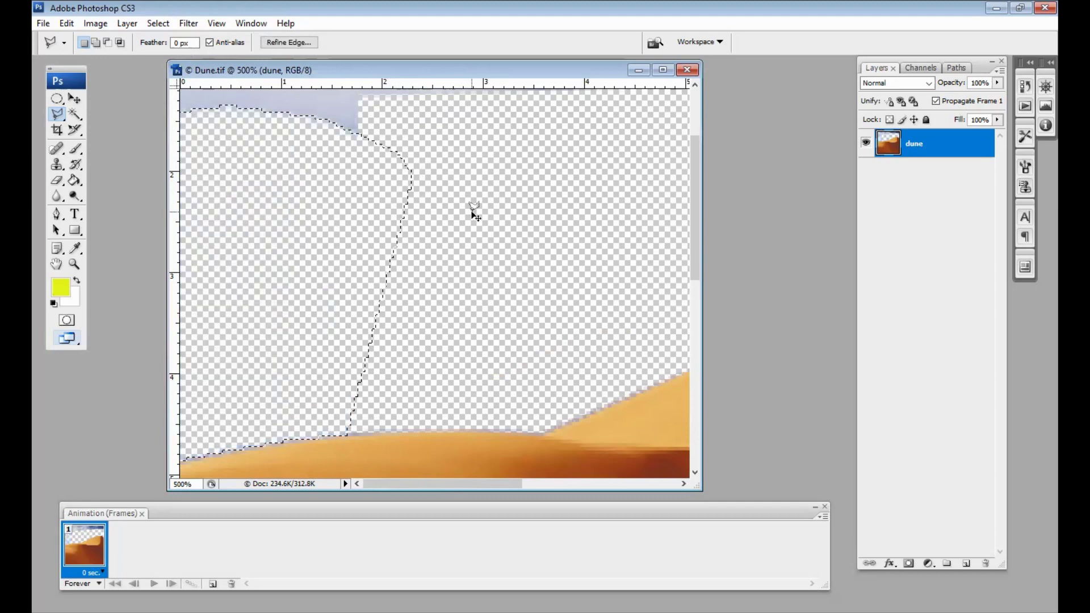
pyautogui.hotkey('ctrl', 'd')
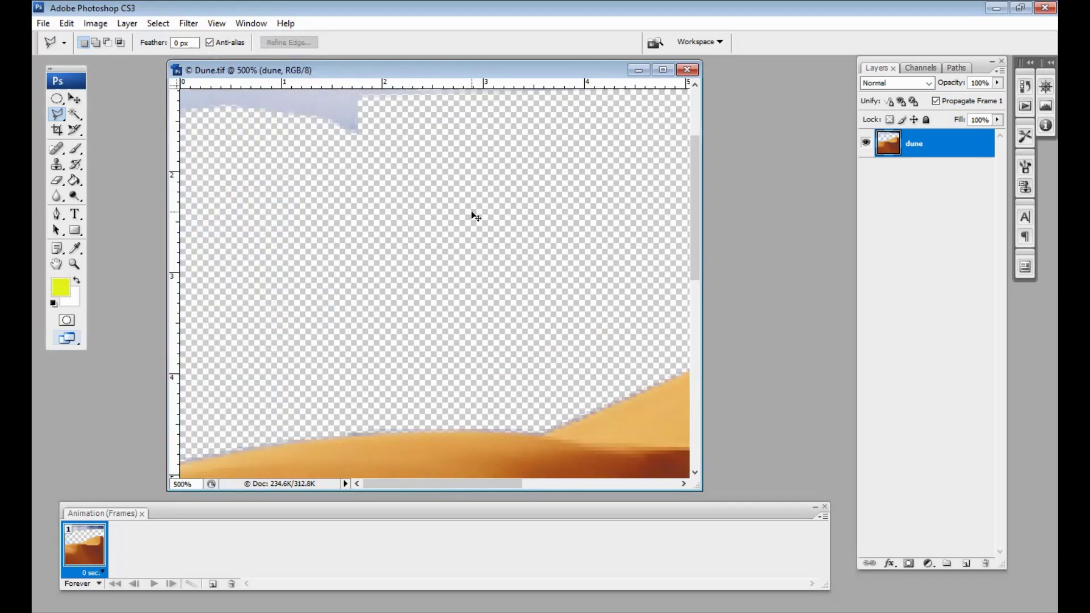
pyautogui.hotkey('ctrl', '-')
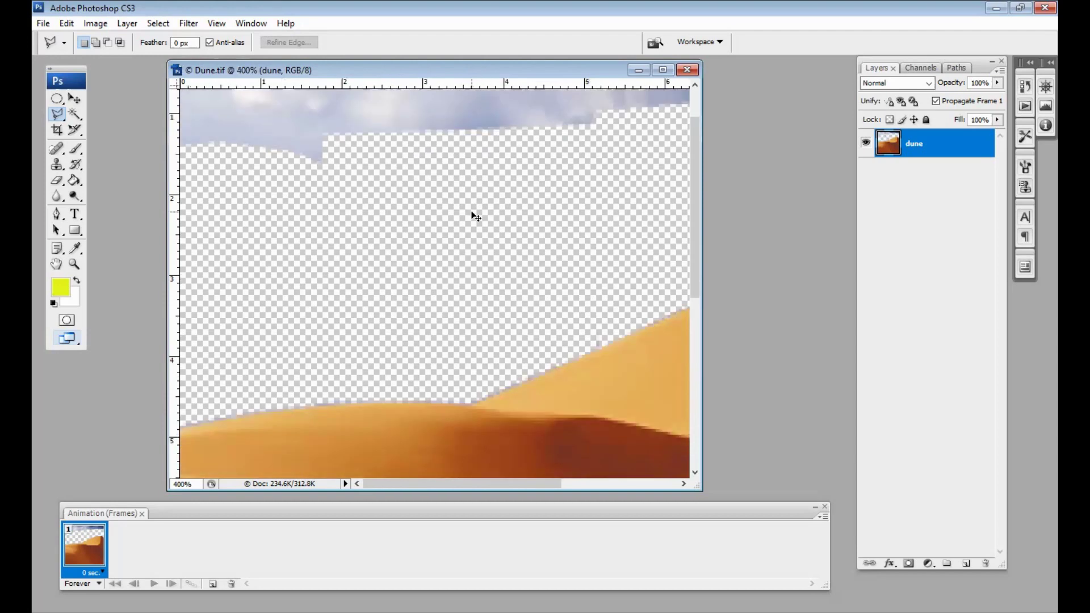
pyautogui.hotkey('ctrl', '-')
pyautogui.hotkey('ctrl', '-')
pyautogui.hotkey('ctrl', '-')
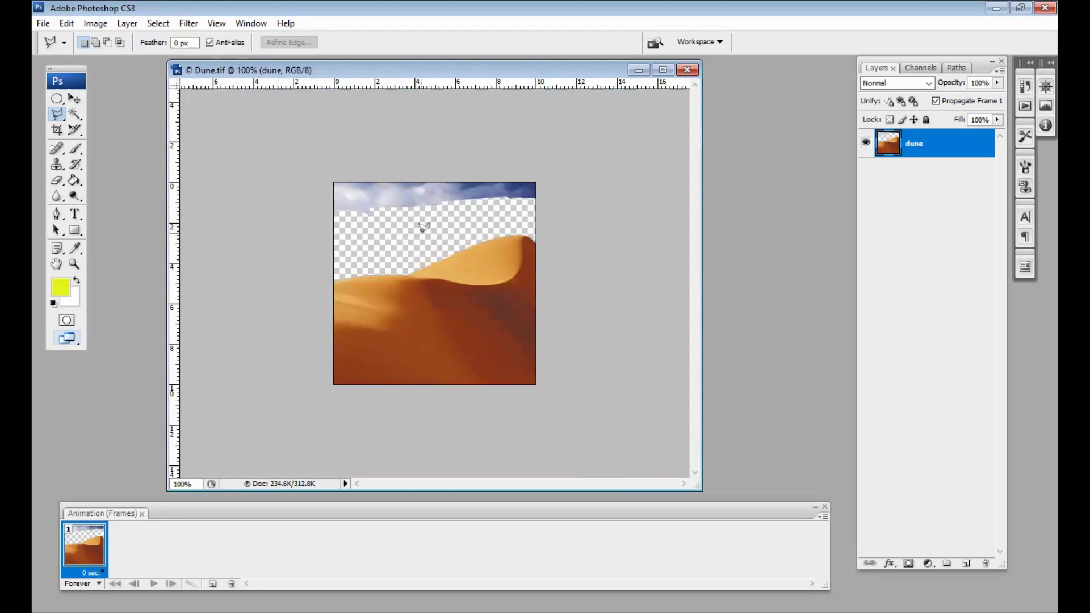
# - Outline and clear the sky band across the top, then fit the image on screen
pyautogui.click(421, 232)
pyautogui.click(469, 218)
pyautogui.click(561, 225)
pyautogui.click(563, 150)
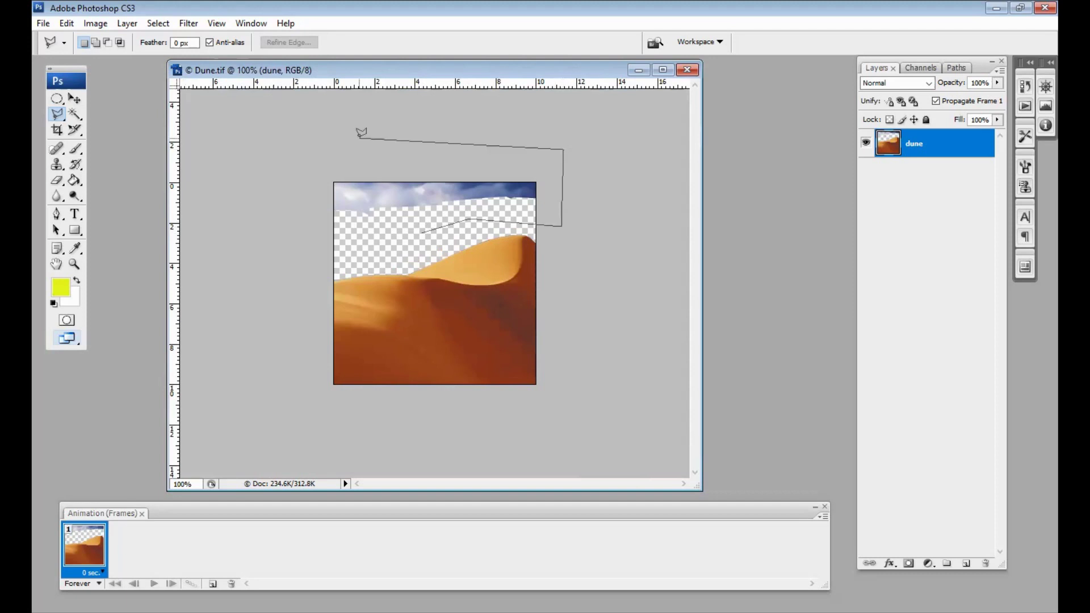
pyautogui.click(357, 137)
pyautogui.click(312, 152)
pyautogui.click(310, 202)
pyautogui.click(343, 250)
pyautogui.click(422, 229)
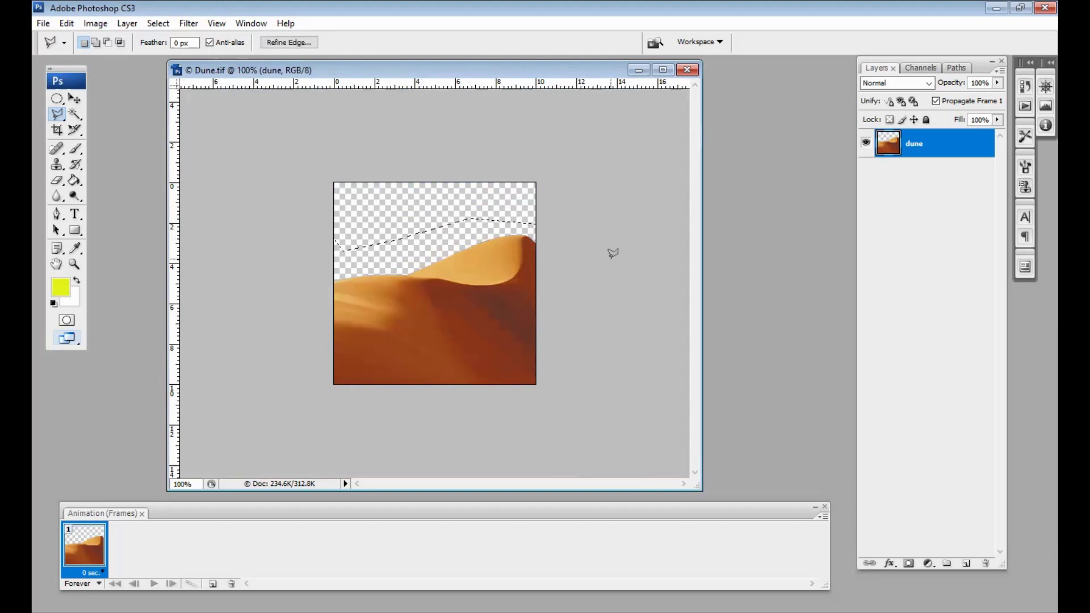
pyautogui.hotkey('ctrl', 'd')
pyautogui.hotkey('ctrl', '0')
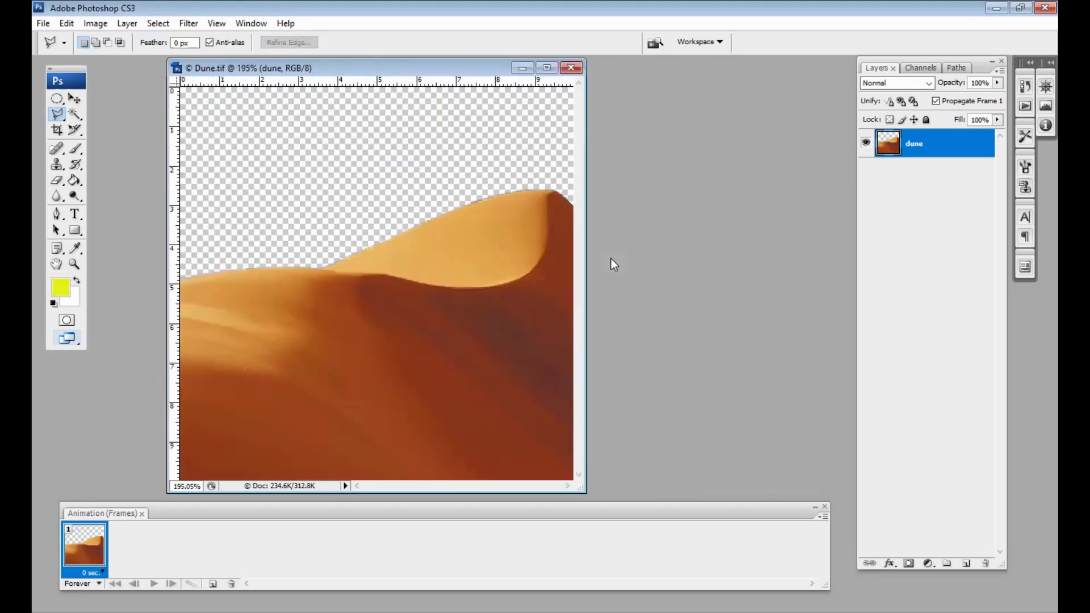
# - Zoom in on the dune crest and trace along the purplish fringe on its edge
pyautogui.click(74, 264)
pyautogui.moveTo(436, 178); pyautogui.dragTo(549, 211)
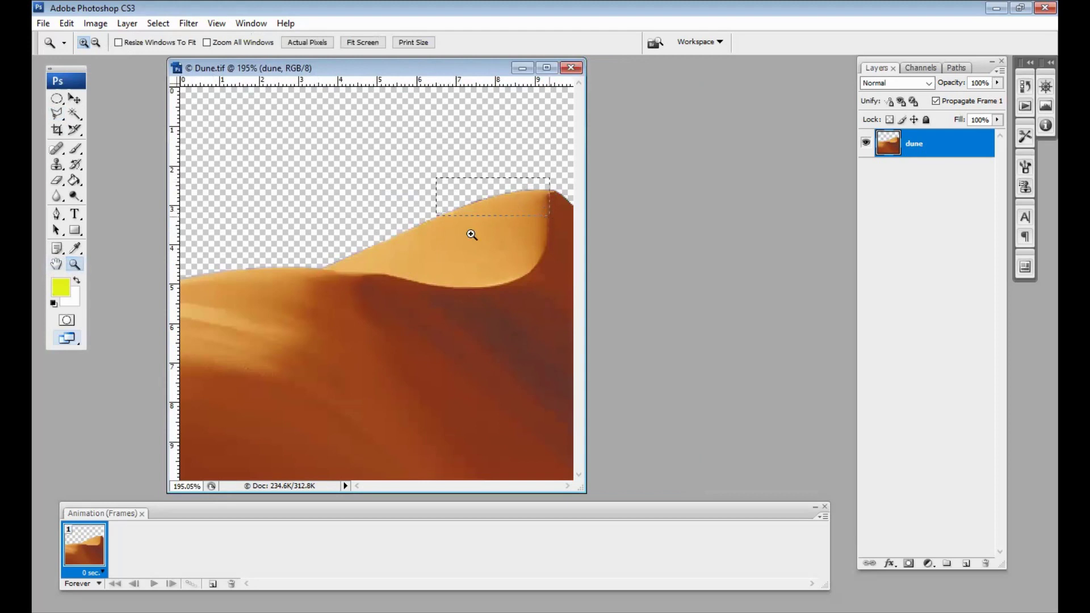
pyautogui.moveTo(549, 211); pyautogui.dragTo(549, 226)
pyautogui.click(57, 114)
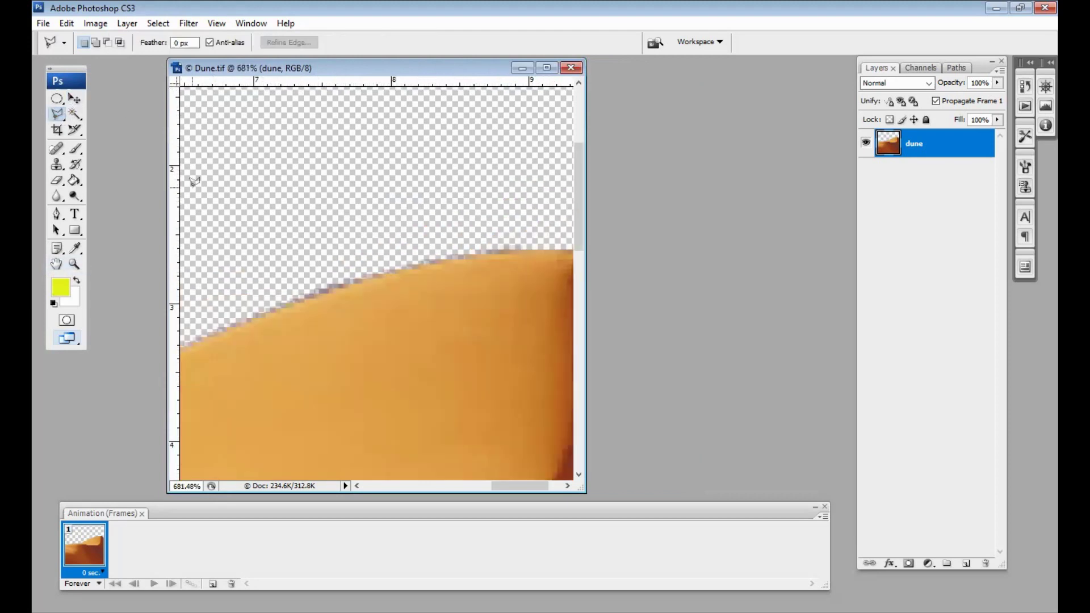
pyautogui.click(205, 220)
pyautogui.click(222, 316)
pyautogui.click(272, 309)
pyautogui.click(327, 287)
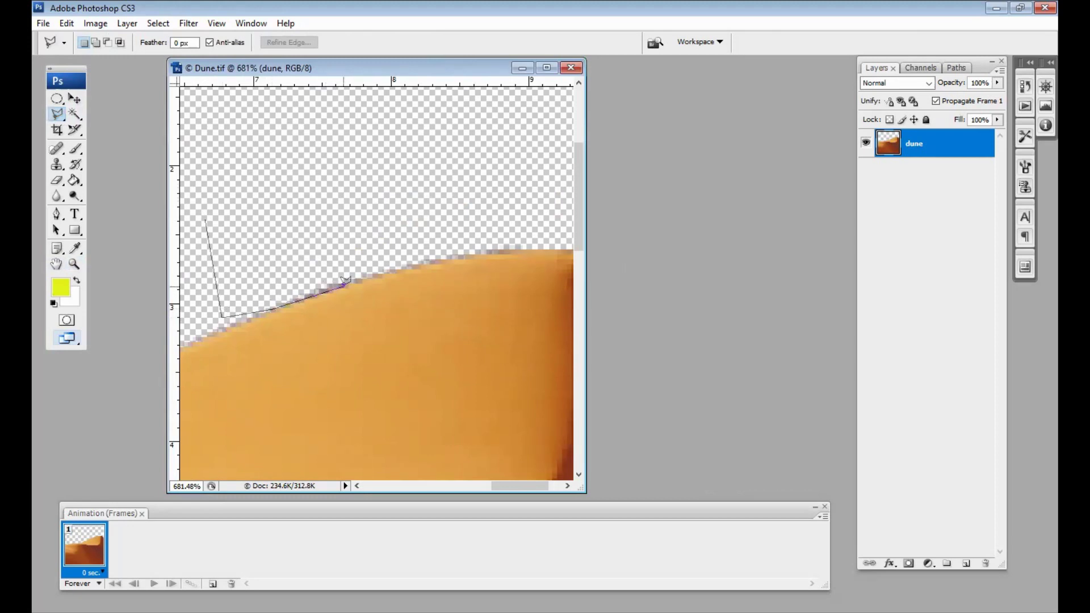
pyautogui.click(388, 268)
pyautogui.click(448, 257)
pyautogui.click(495, 251)
# - Close the fringe outline, delete it, and return the view to 100%
pyautogui.click(503, 170)
pyautogui.click(382, 153)
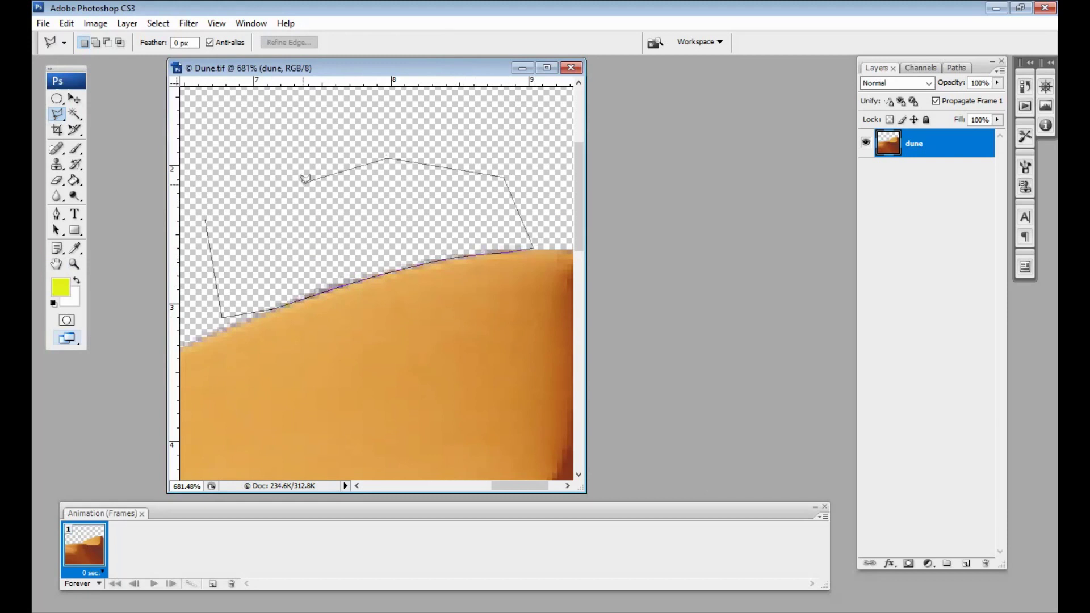
pyautogui.click(226, 220)
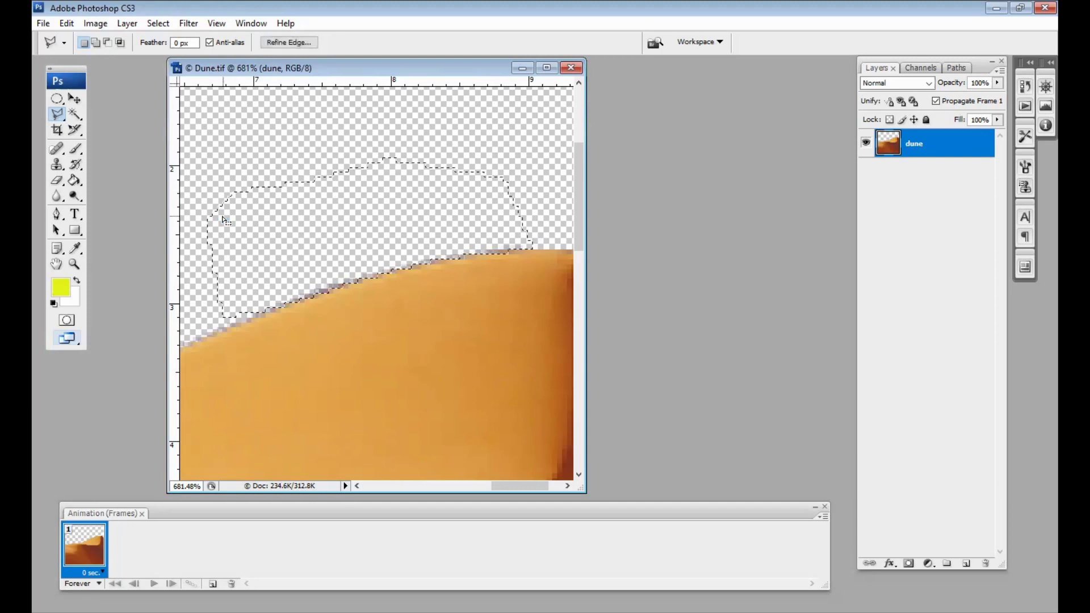
pyautogui.press('Delete')
pyautogui.hotkey('ctrl', 'd')
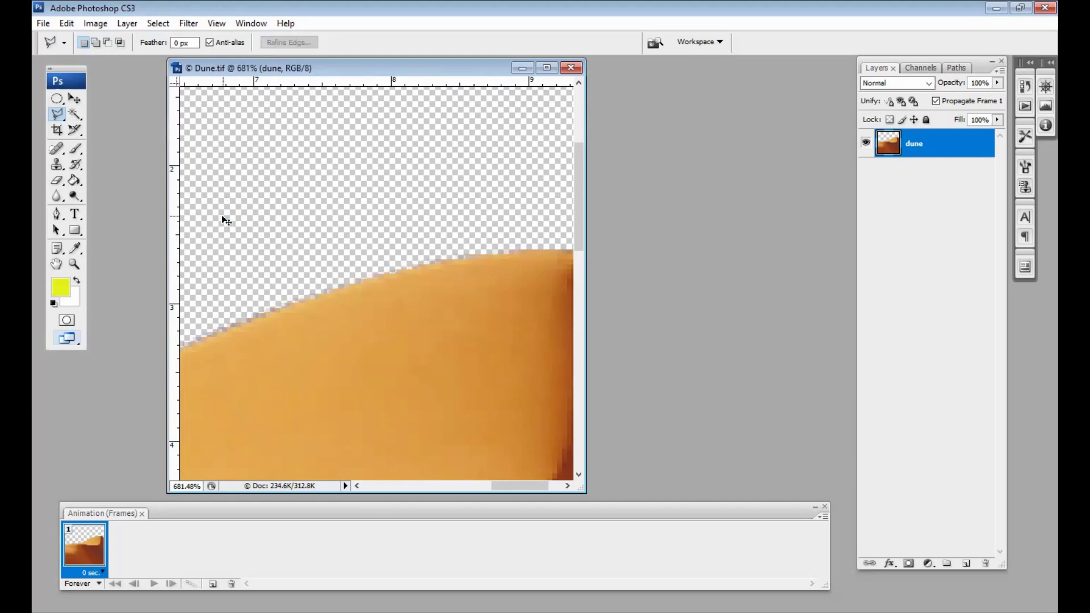
pyautogui.hotkey('ctrl', '0')
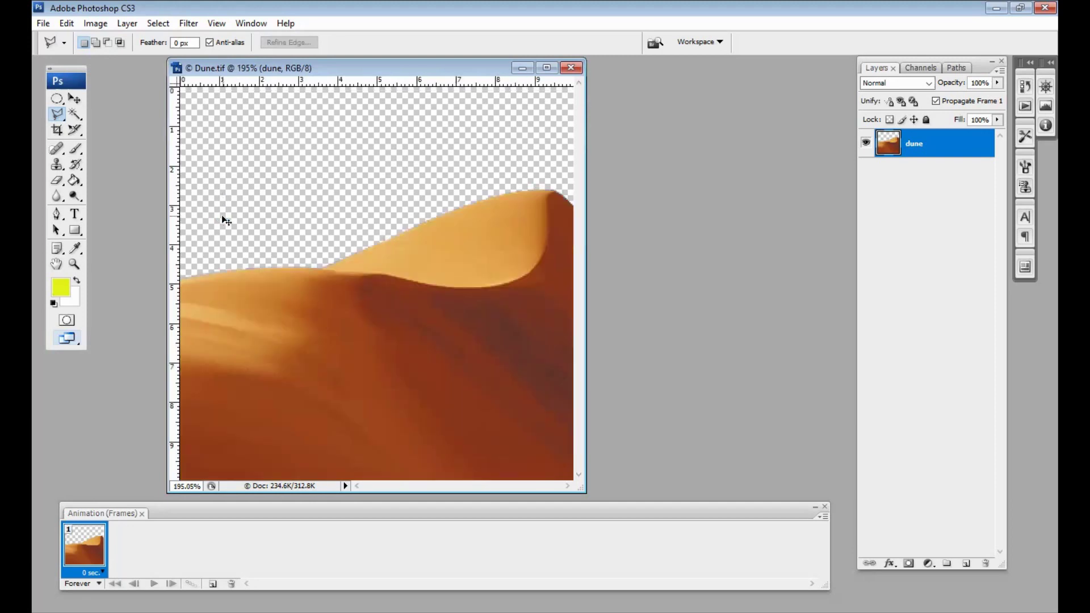
pyautogui.hotkey('ctrl', 'alt', '0')
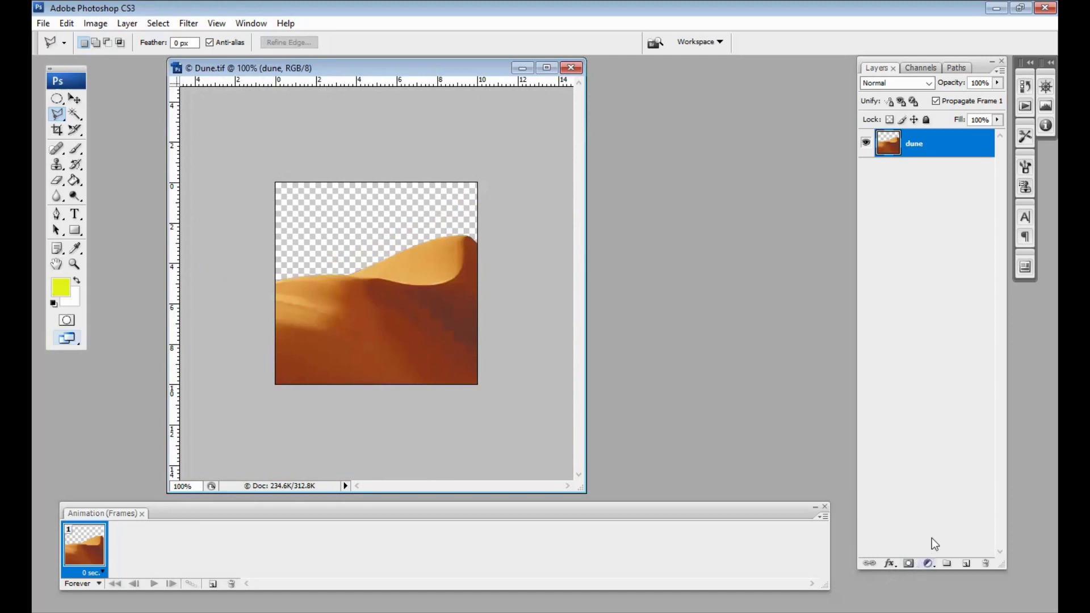
# - Add a new layer and fill it with sky blue using the Paint Bucket
pyautogui.click(967, 564)
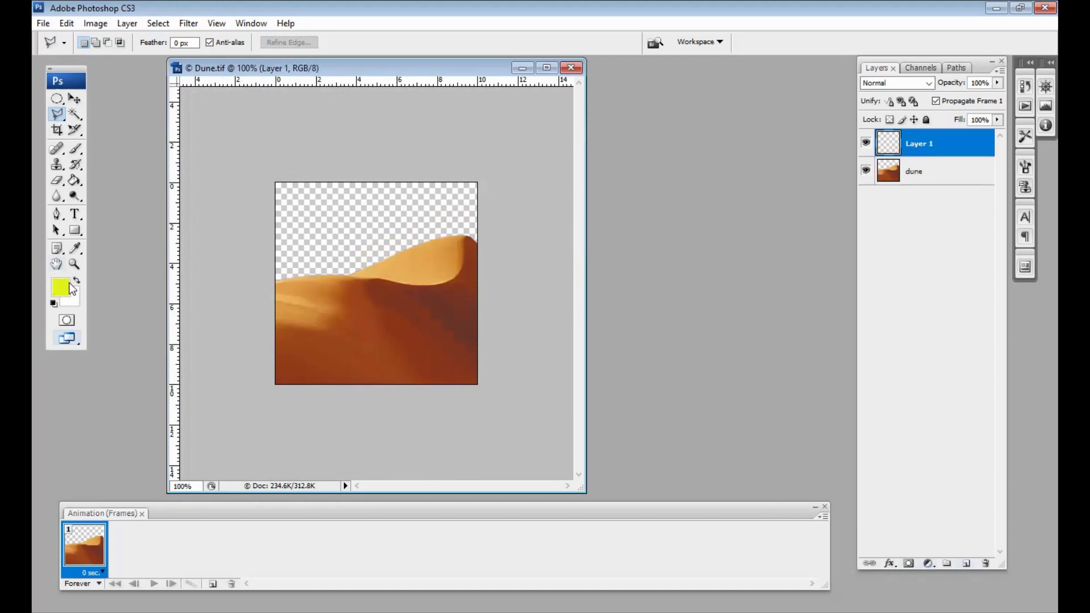
pyautogui.click(502, 319)
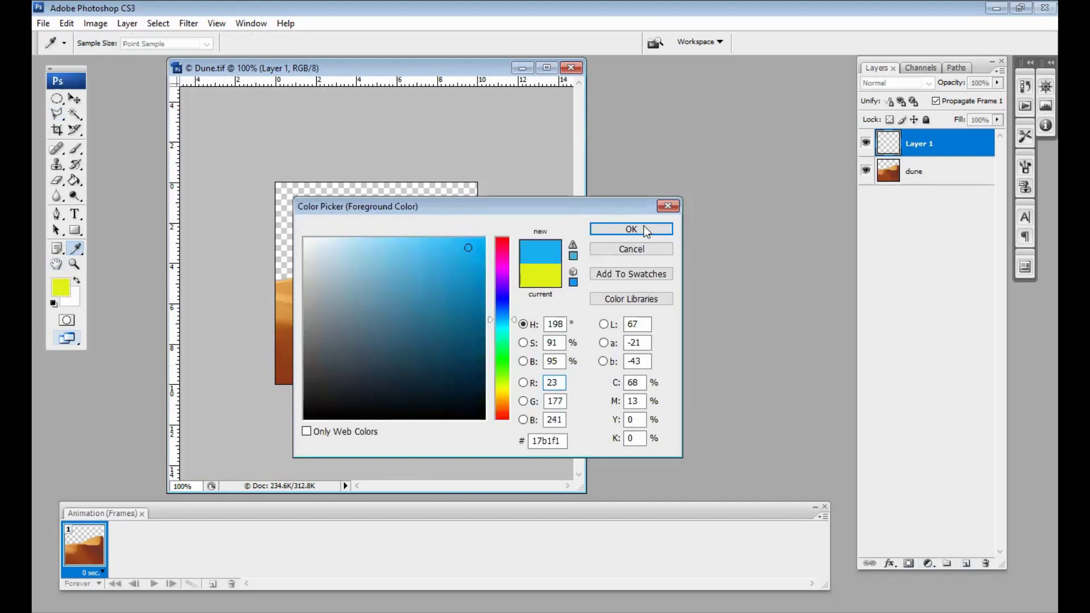
pyautogui.press('Return')
pyautogui.click(74, 180)
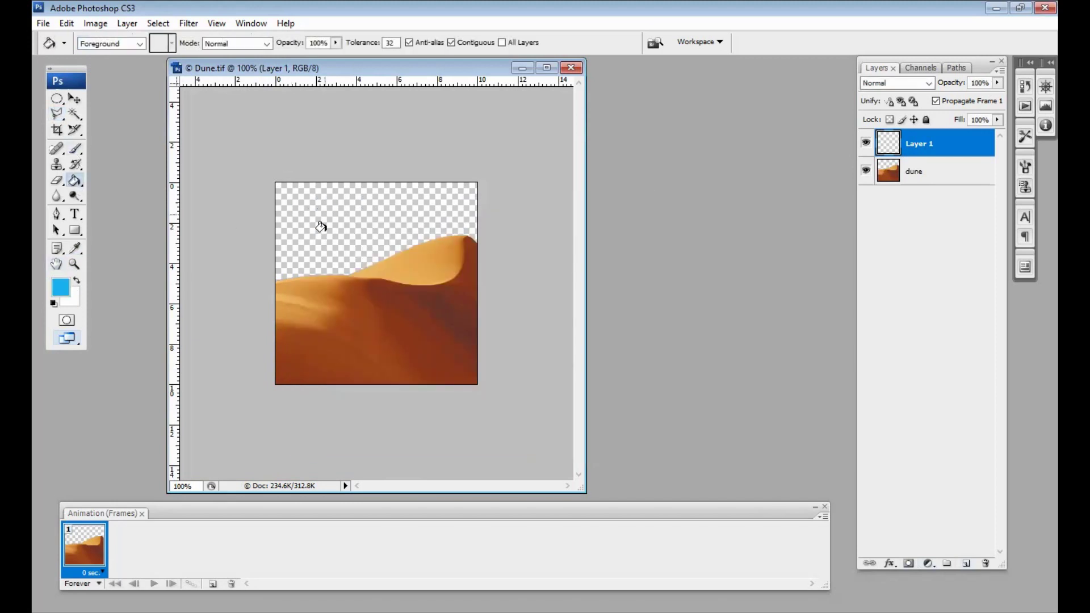
pyautogui.click(320, 227)
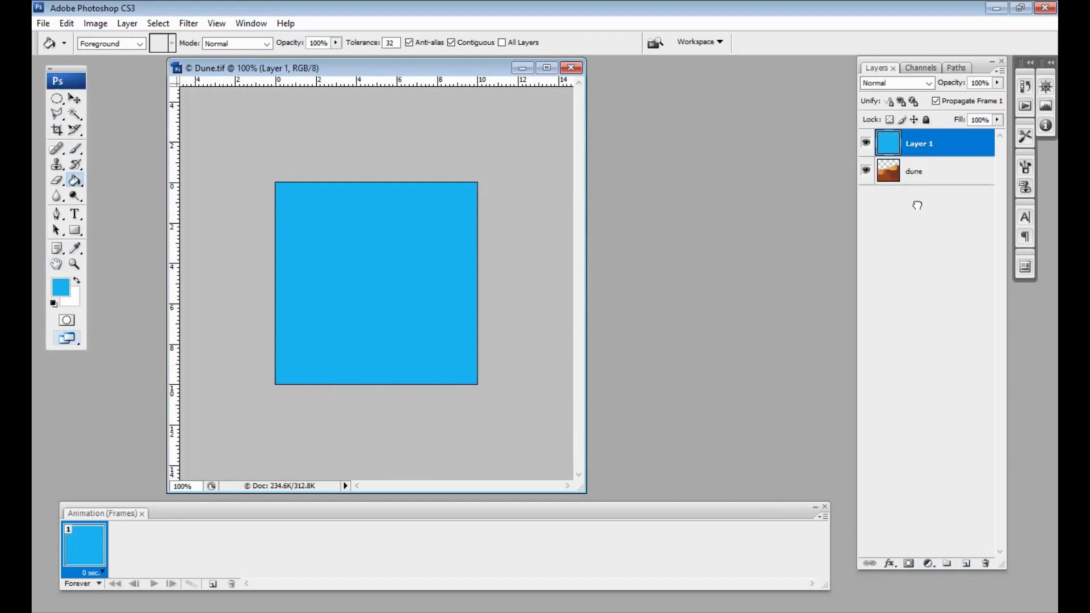
# - Move the blue layer beneath dune, name it 'blue', add an empty layer, and hide blue
pyautogui.moveTo(920, 179); pyautogui.dragTo(915, 205)
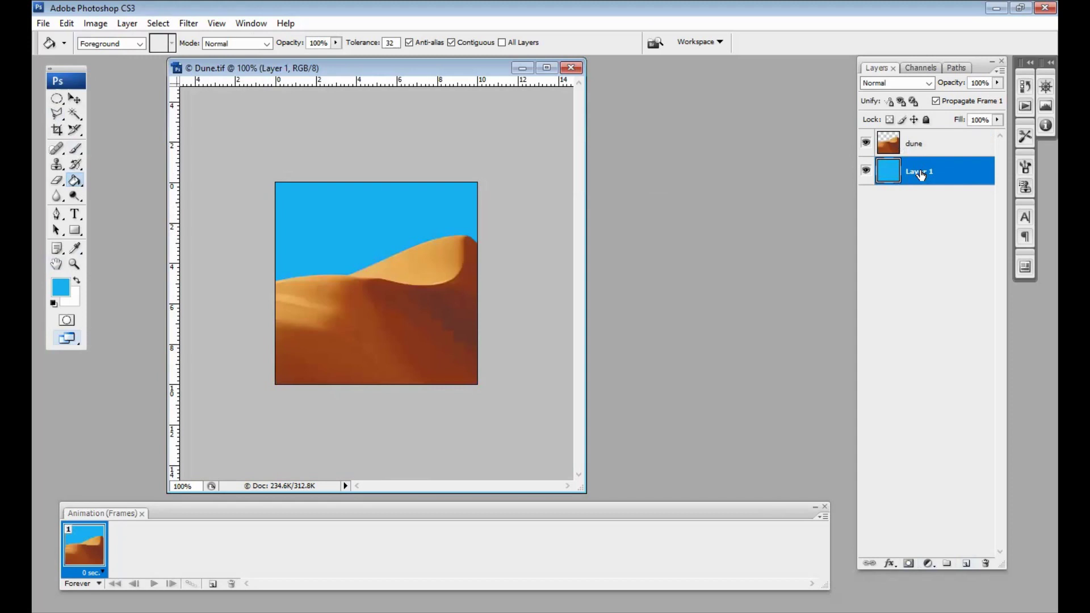
pyautogui.write('b')
pyautogui.write('lue')
pyautogui.press('Return')
pyautogui.click(966, 564)
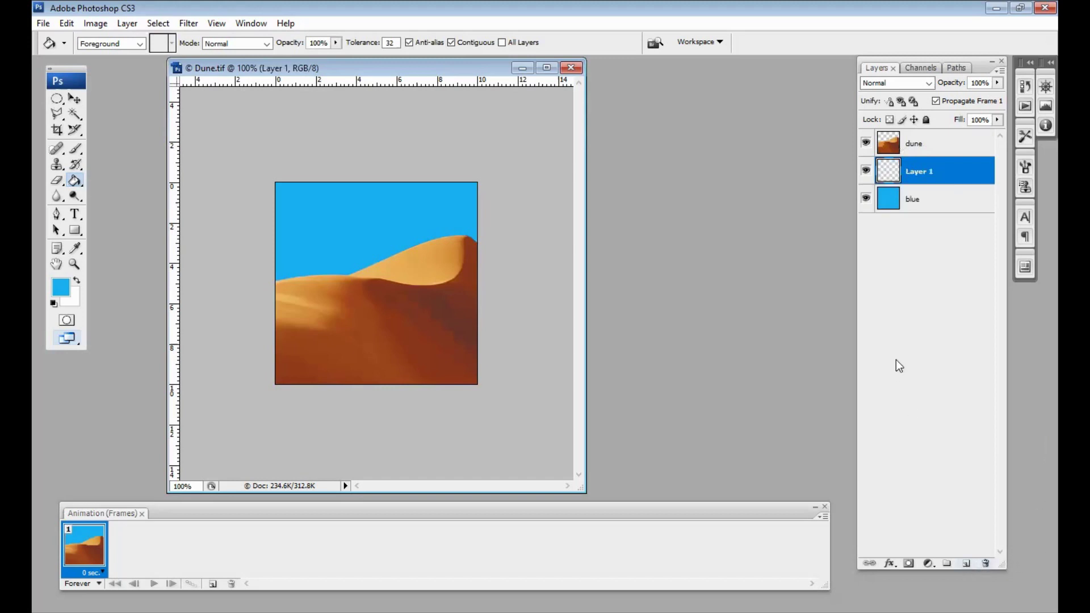
pyautogui.click(865, 199)
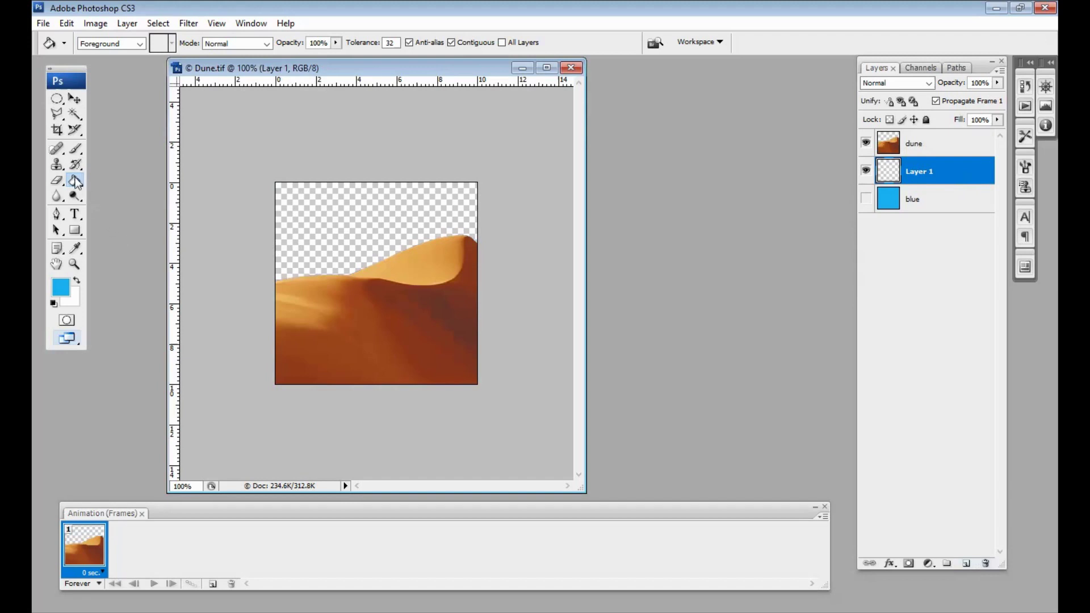
# - Switch to the Gradient tool and set the gradient's left colour stop to white
pyautogui.moveTo(75, 177); pyautogui.dragTo(135, 182)
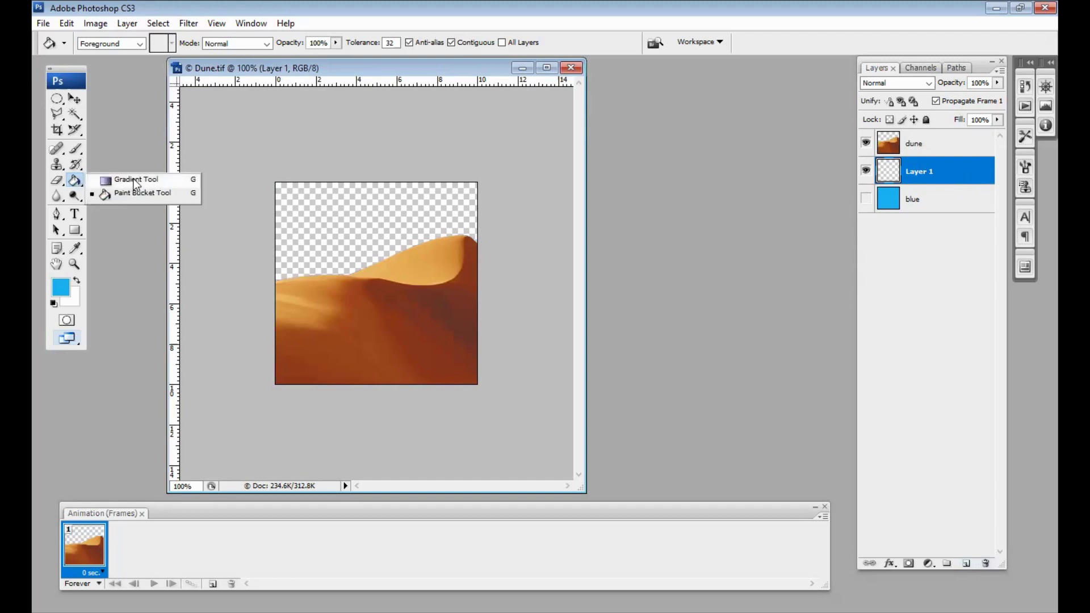
pyautogui.click(134, 181)
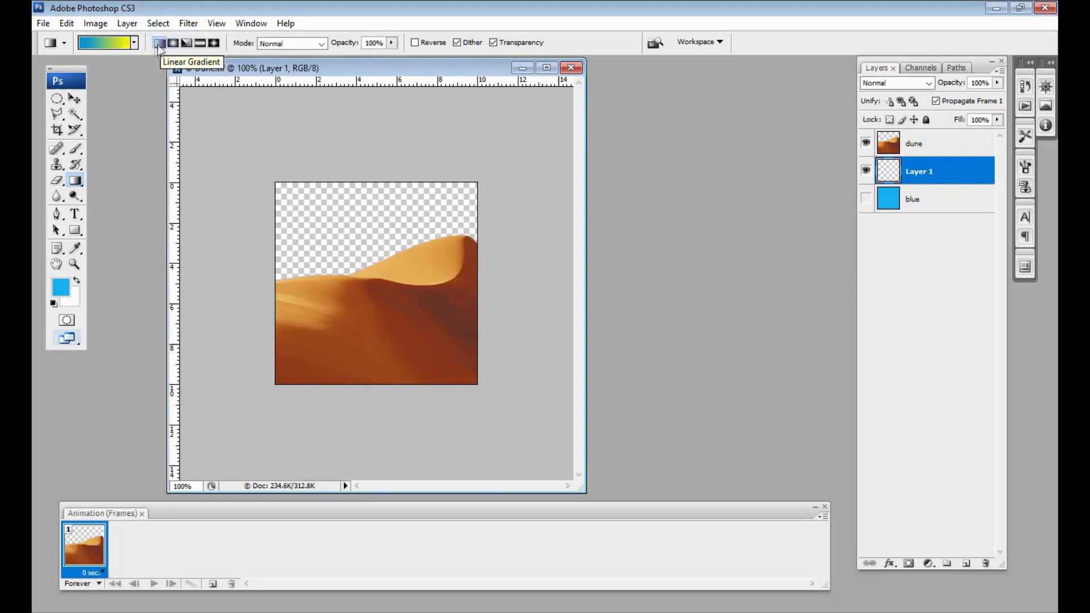
pyautogui.click(100, 45)
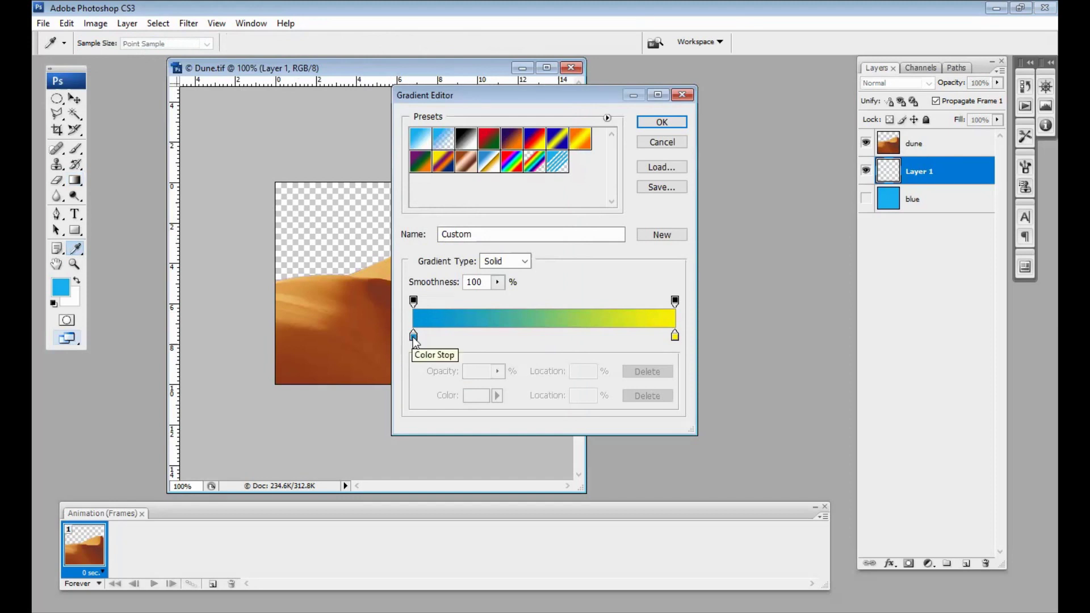
pyautogui.click(414, 336)
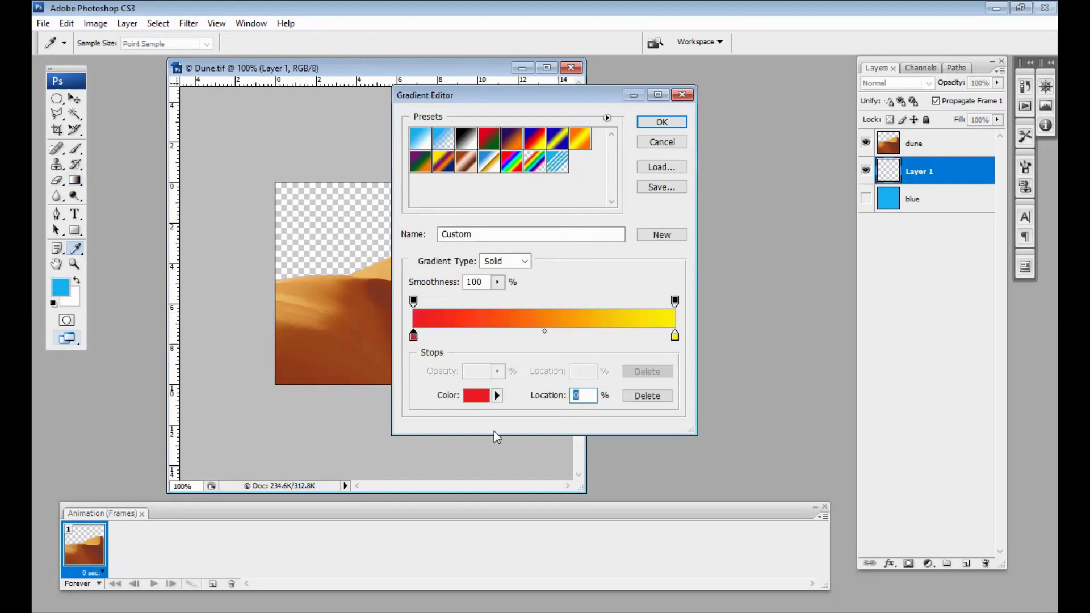
pyautogui.click(478, 394)
pyautogui.moveTo(328, 253); pyautogui.dragTo(301, 233)
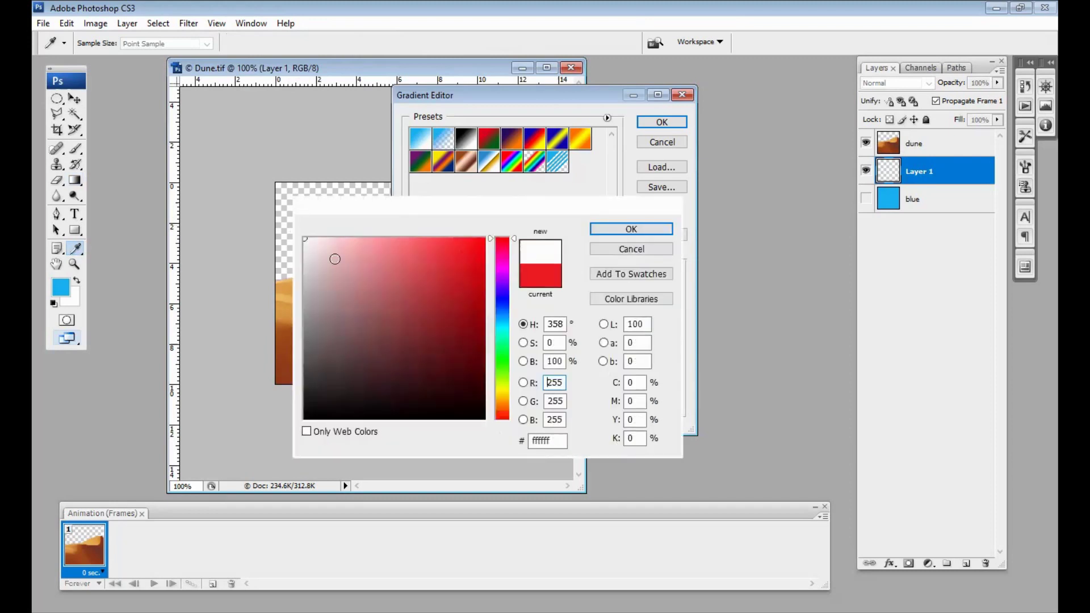
pyautogui.click(612, 226)
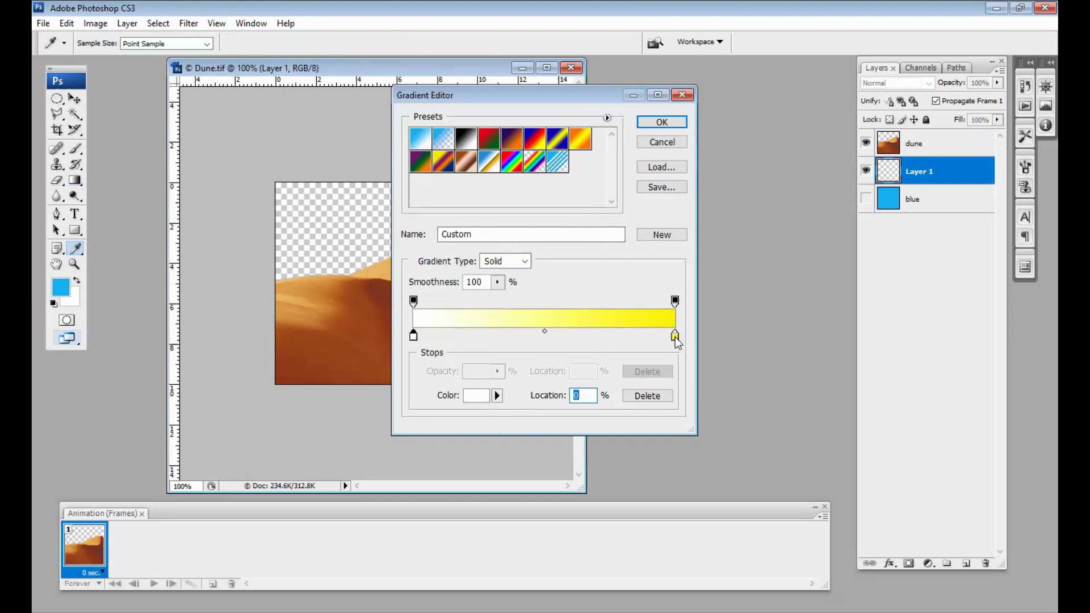
# - Set the right colour stop to blue 3075f4 and accept the white-to-blue gradient
pyautogui.click(675, 336)
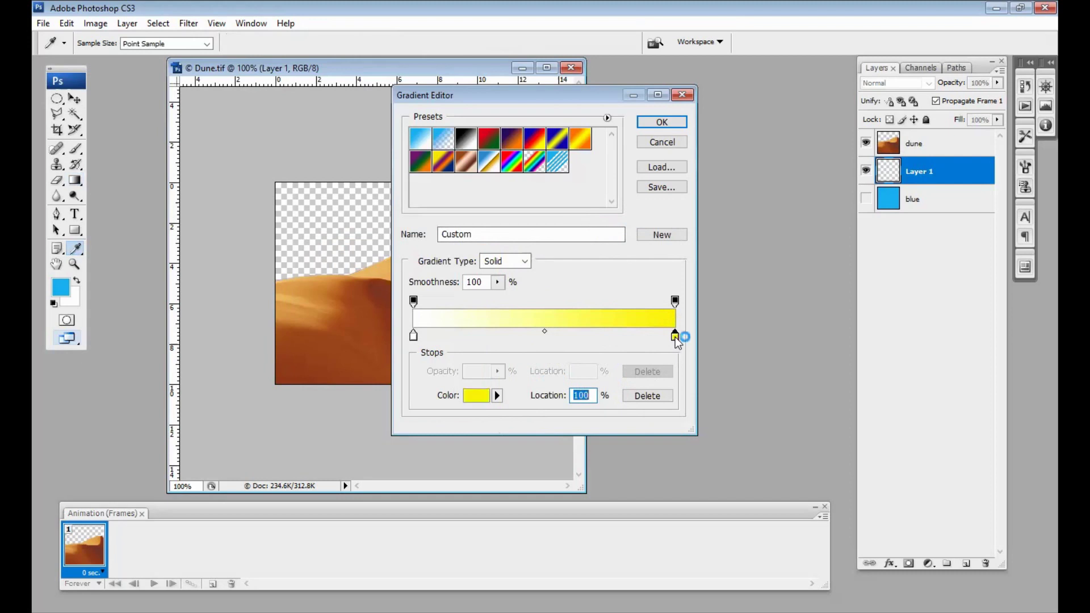
pyautogui.click(481, 397)
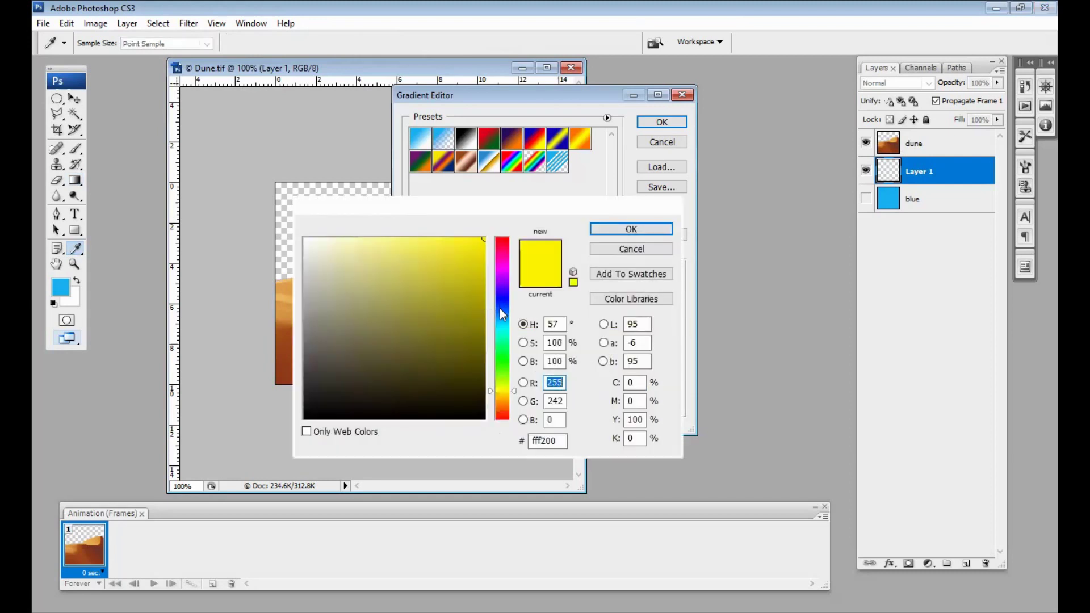
pyautogui.click(500, 309)
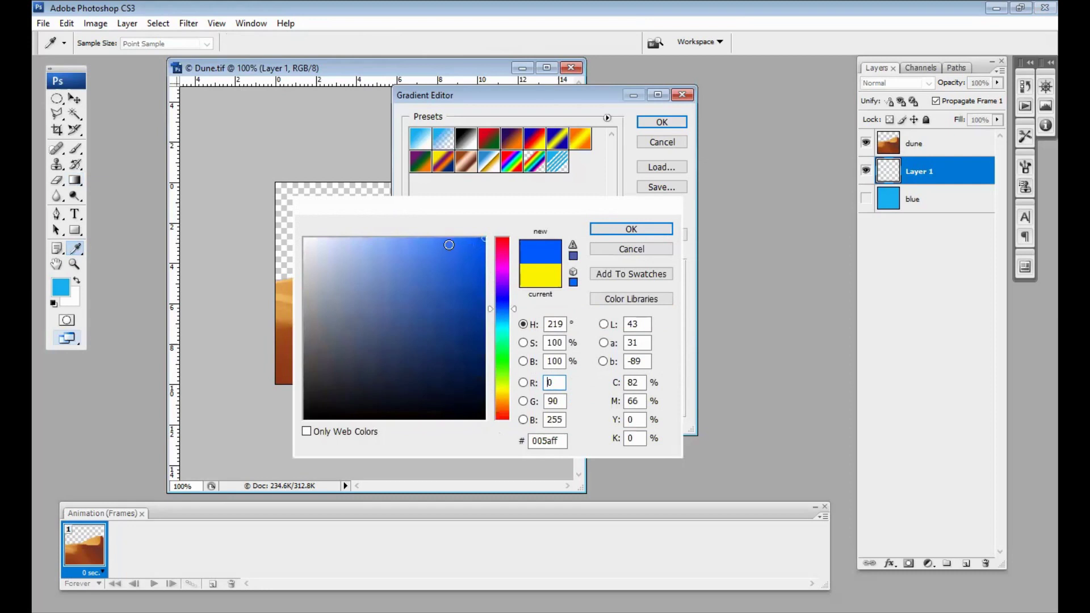
pyautogui.click(449, 244)
pyautogui.click(626, 229)
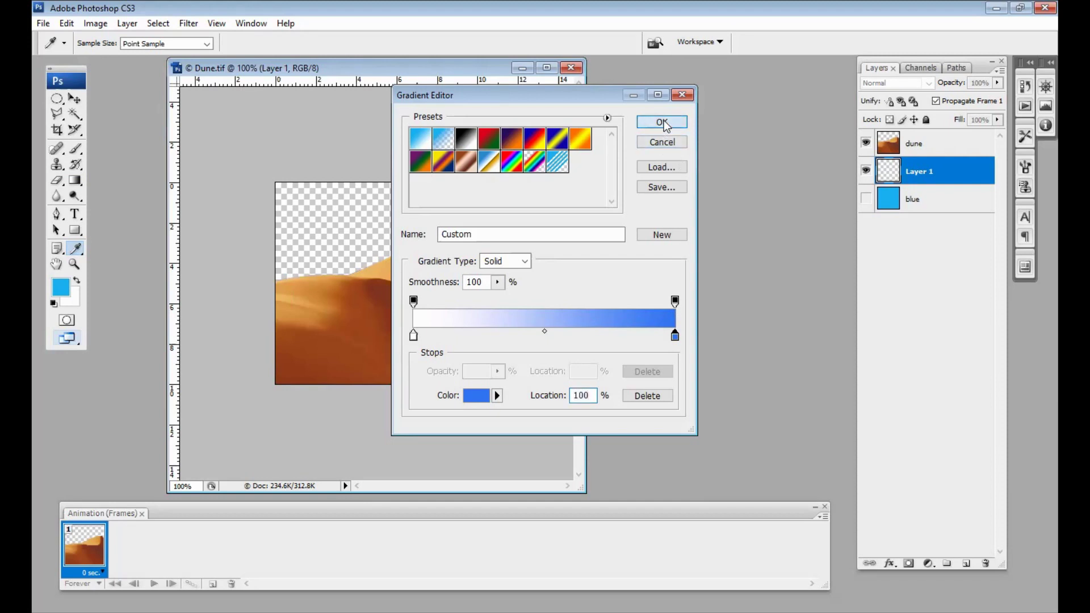
pyautogui.click(663, 121)
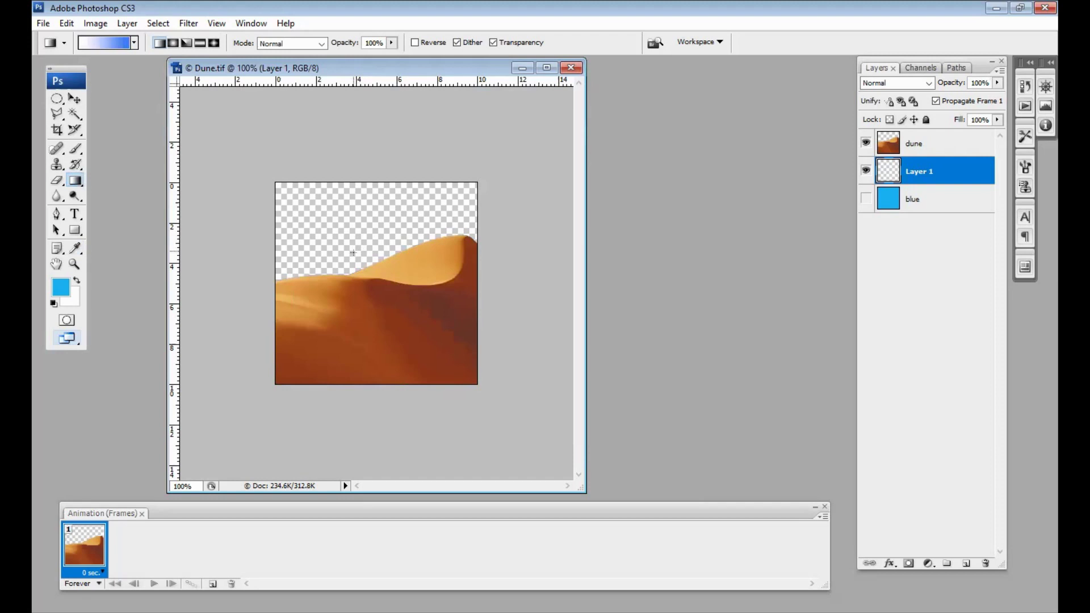
# - Fill Layer 1 with a sky gradient running from white on the left to blue
pyautogui.moveTo(352, 253); pyautogui.dragTo(308, 203)
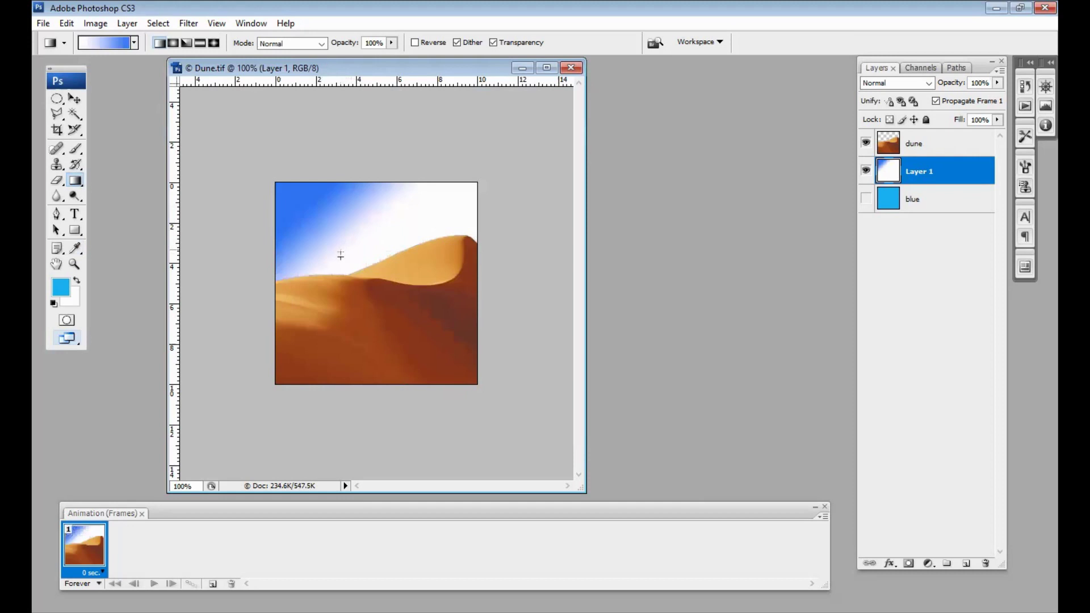
pyautogui.moveTo(341, 256); pyautogui.dragTo(348, 195)
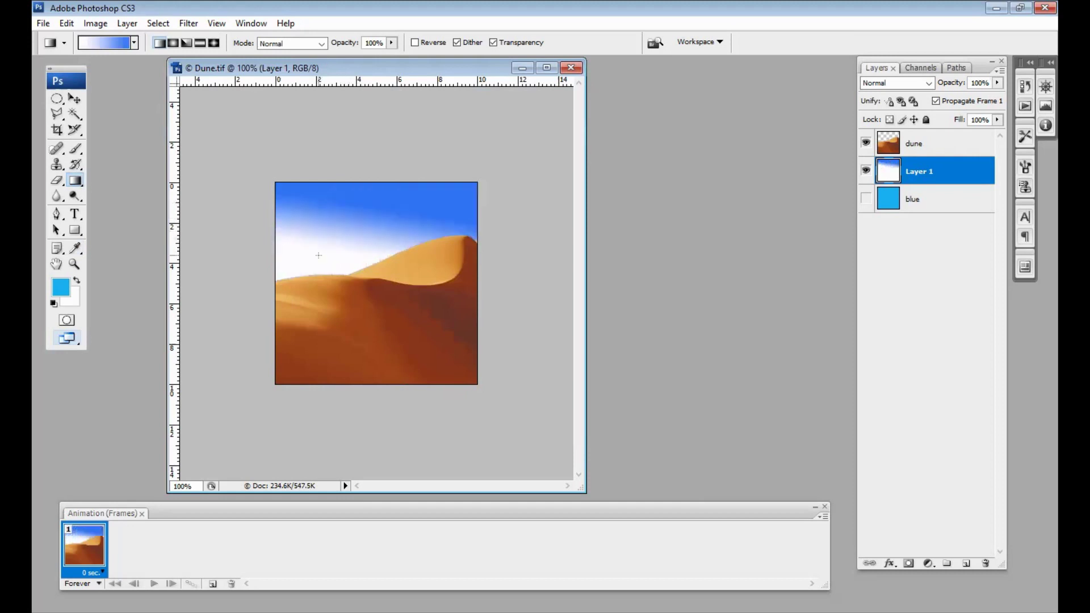
pyautogui.moveTo(302, 262); pyautogui.dragTo(438, 203)
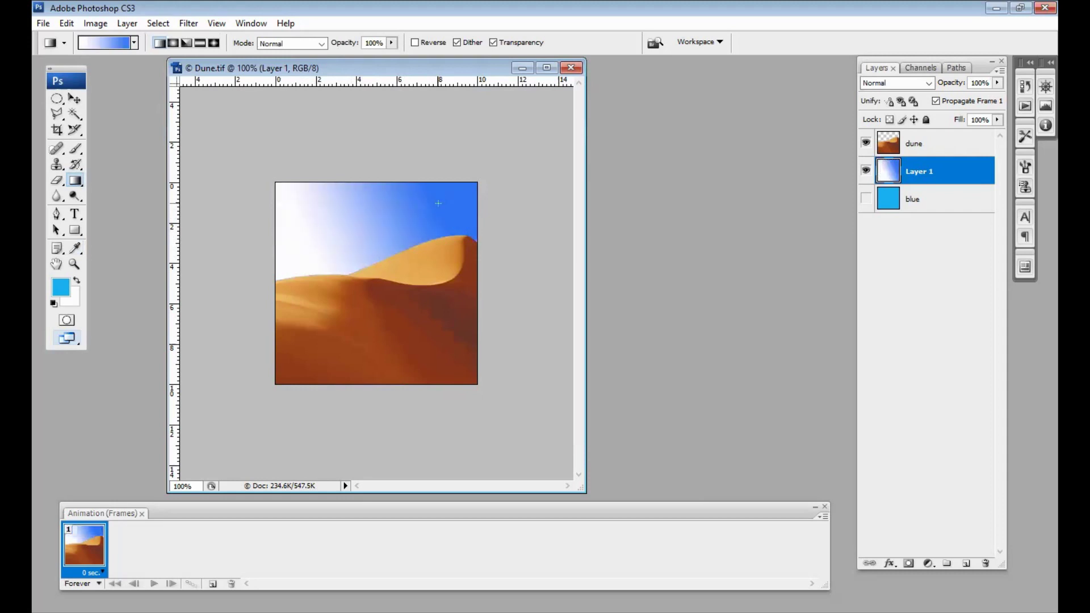
# - On a new Layer 2, with Layer 1 hidden, paint a vertical blue sky gradient
pyautogui.click(967, 565)
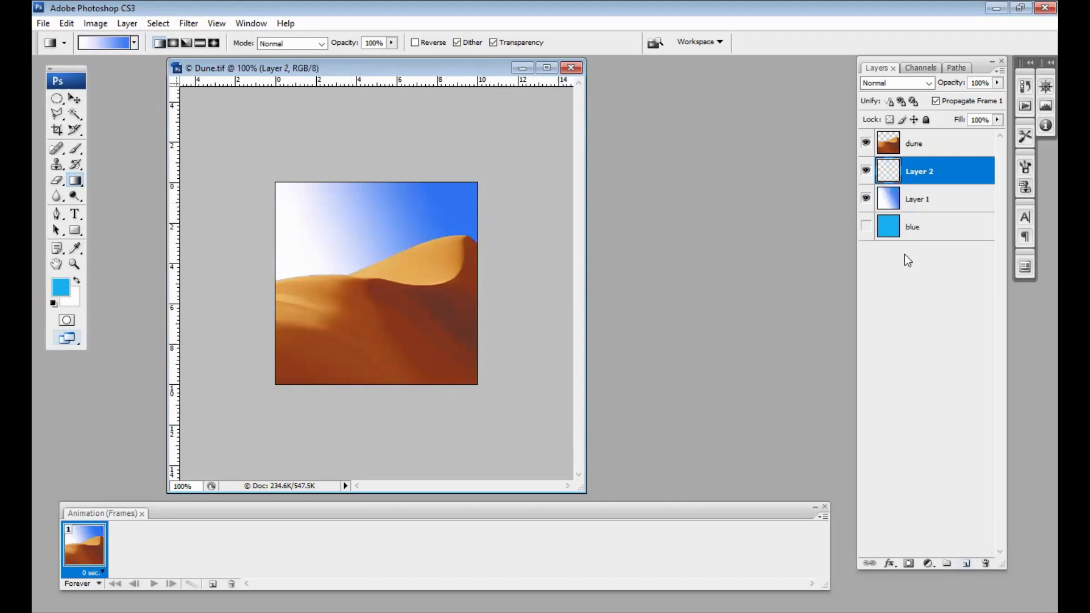
pyautogui.click(865, 198)
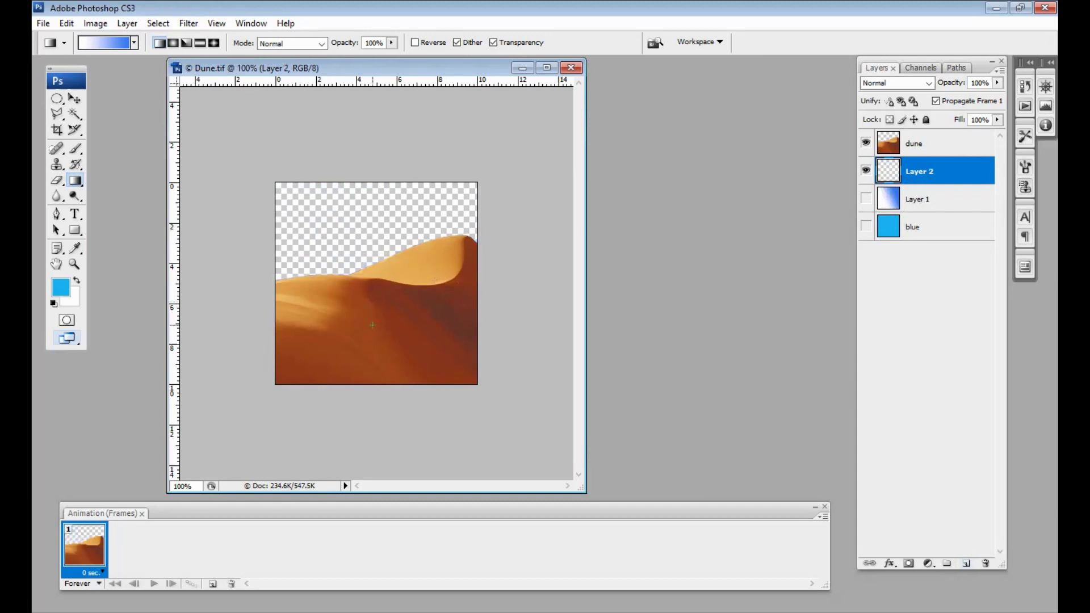
pyautogui.moveTo(372, 324); pyautogui.dragTo(350, 260)
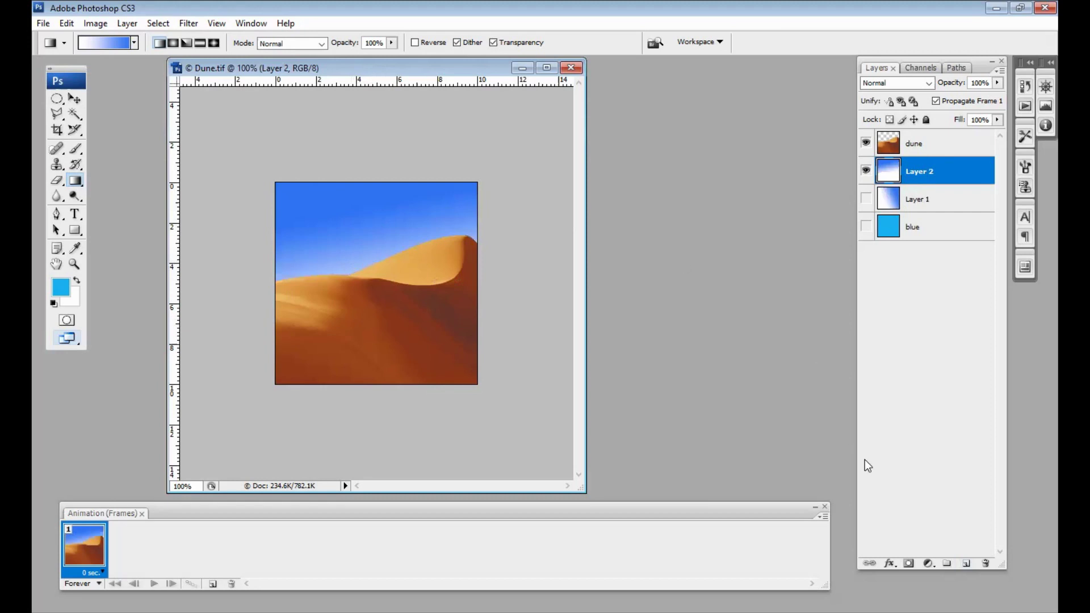
# - On a new Layer 3, with Layer 2 hidden, paint a large radial sun glow
pyautogui.click(967, 564)
pyautogui.click(865, 198)
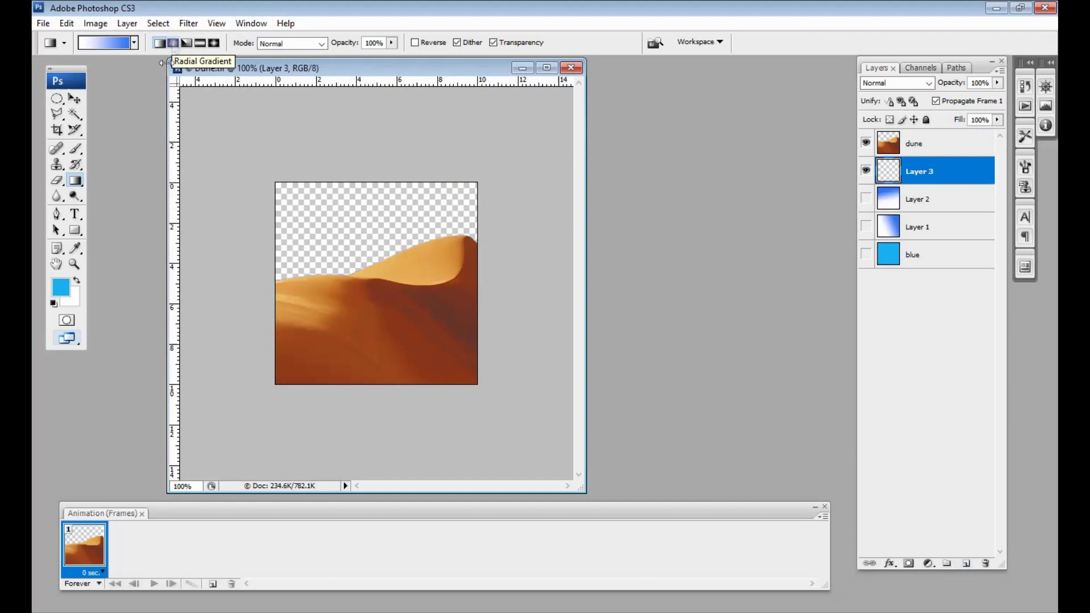
pyautogui.click(173, 44)
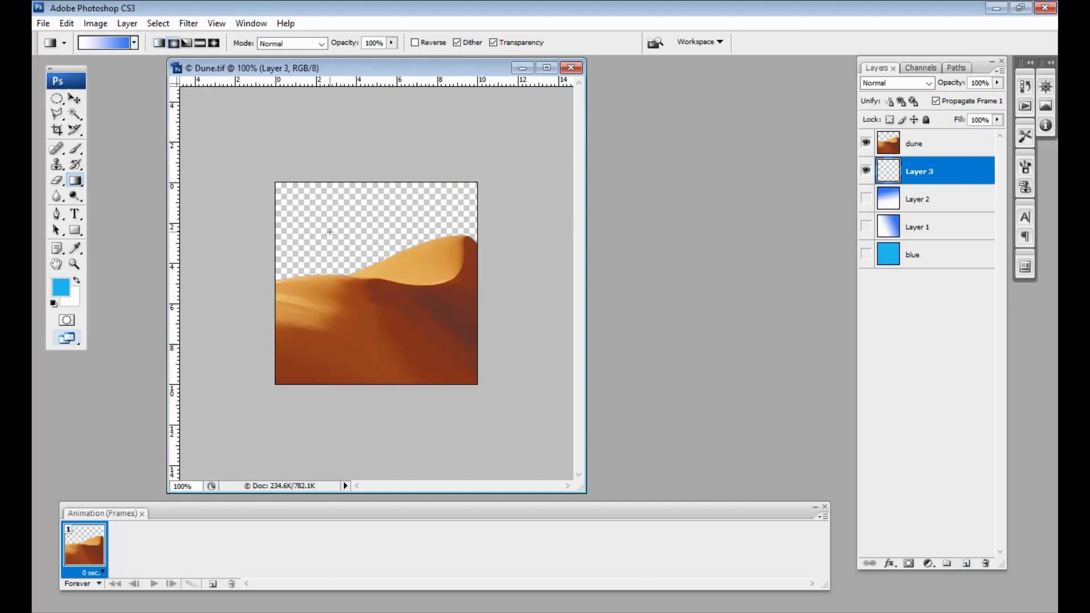
pyautogui.moveTo(325, 225); pyautogui.dragTo(392, 250)
# - Paint a small radial sun glow on a new Layer 4, then show and activate Layer 3 instead
pyautogui.click(966, 563)
pyautogui.click(865, 197)
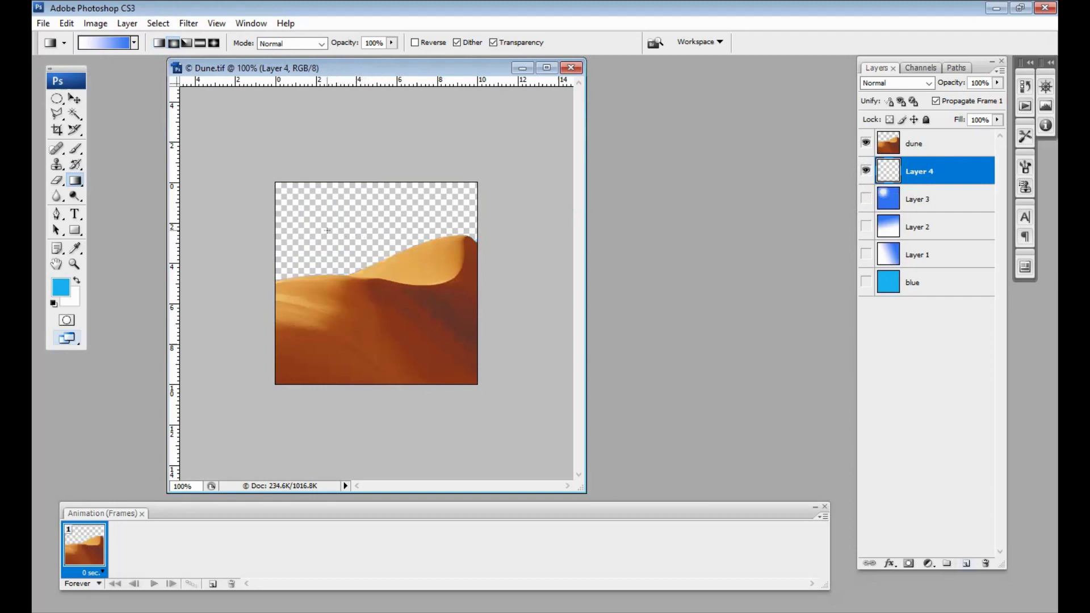
pyautogui.moveTo(327, 231); pyautogui.dragTo(340, 237)
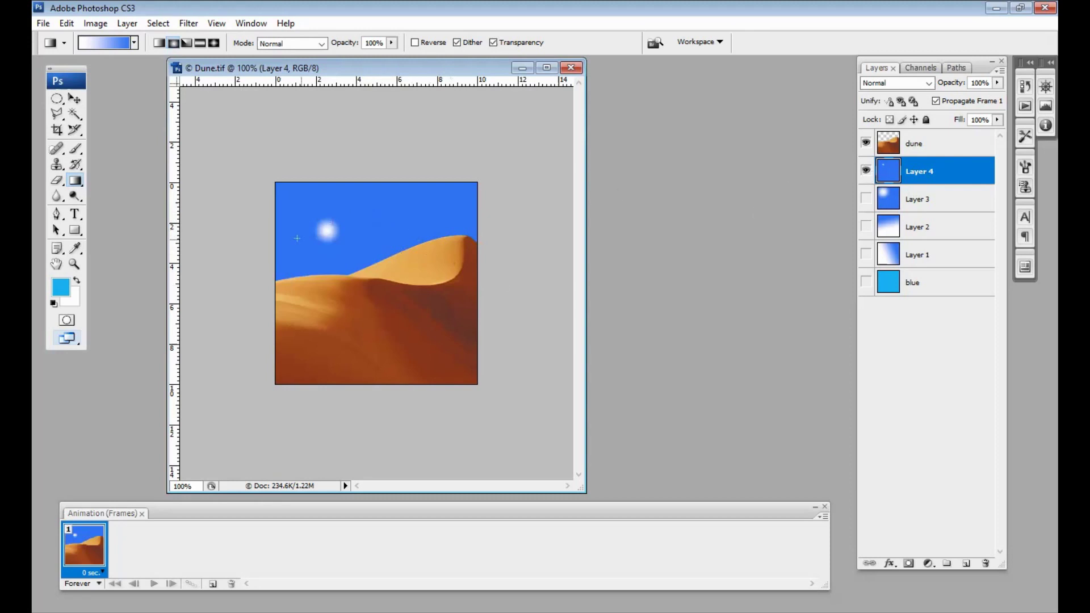
pyautogui.click(866, 198)
pyautogui.click(866, 171)
pyautogui.click(923, 202)
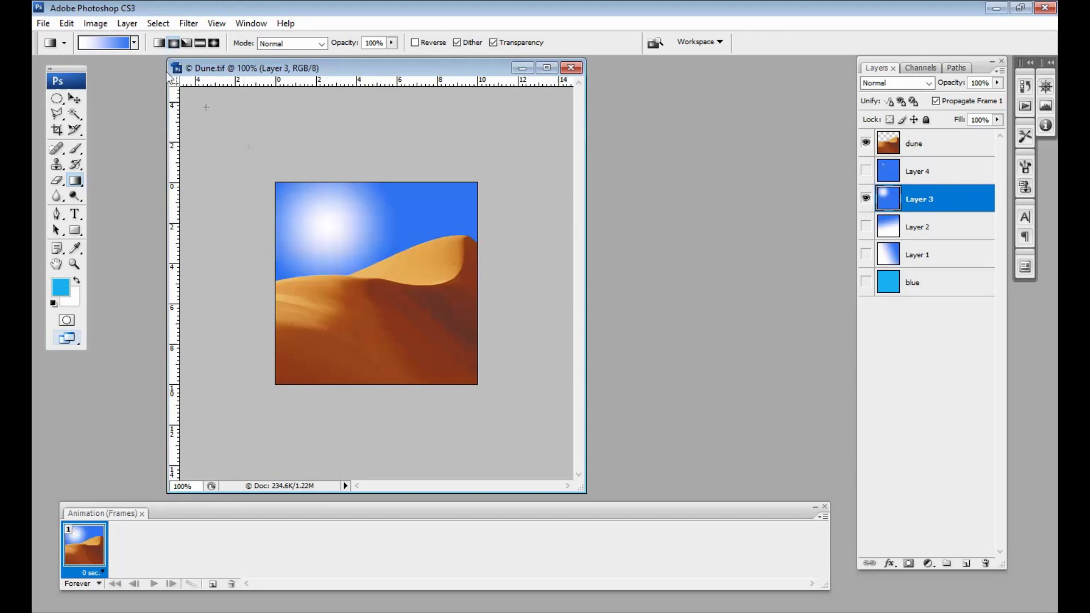
# - Hide Layer 3, add a visible Layer 5, and move Layer 4 below it
pyautogui.click(173, 43)
pyautogui.click(866, 198)
pyautogui.click(967, 564)
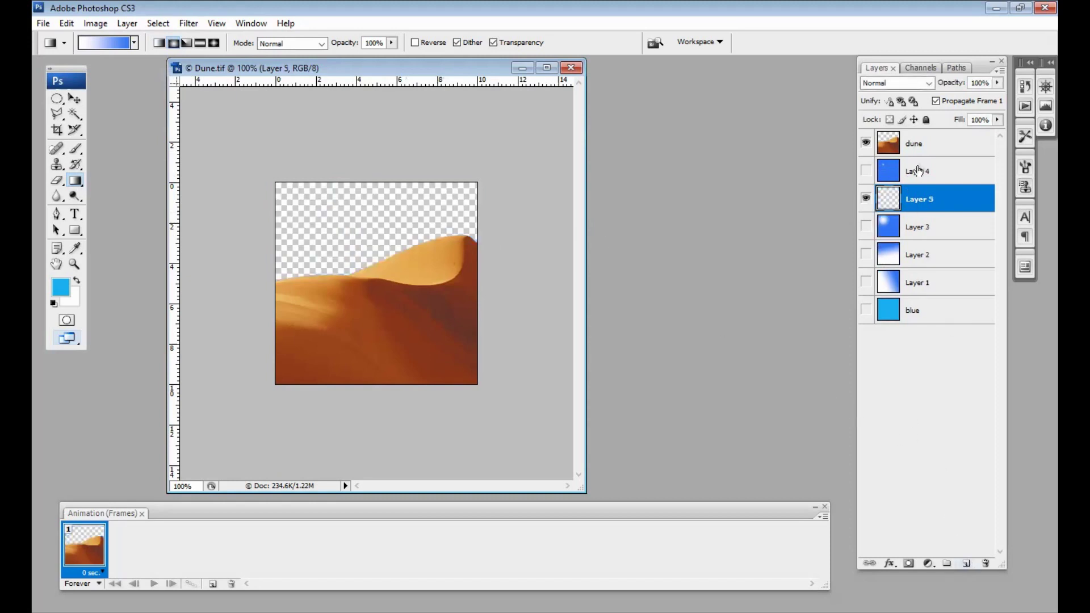
pyautogui.click(922, 172)
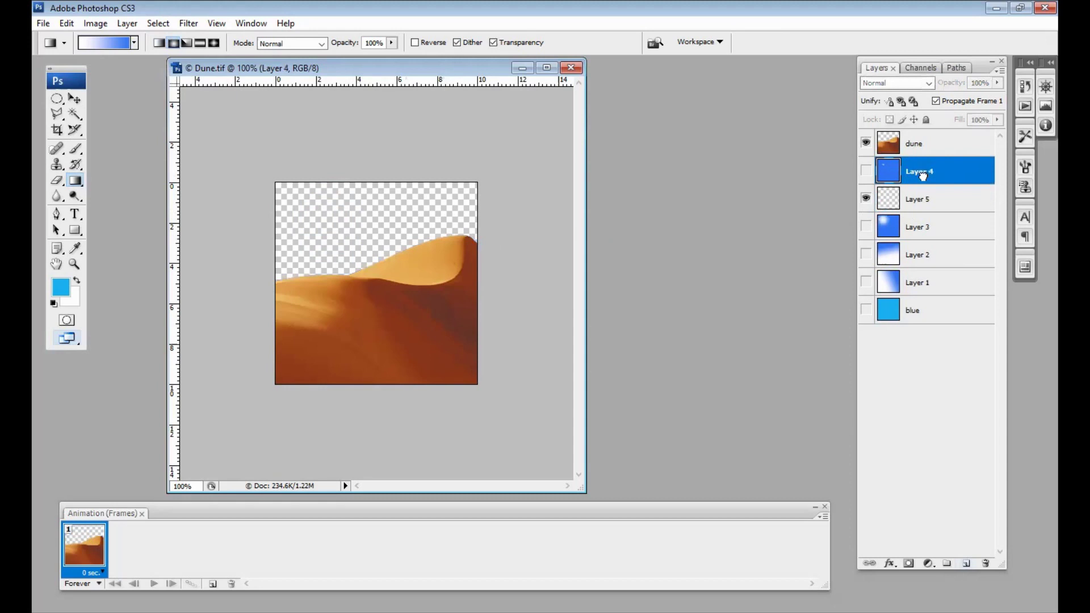
pyautogui.moveTo(922, 172); pyautogui.dragTo(926, 247)
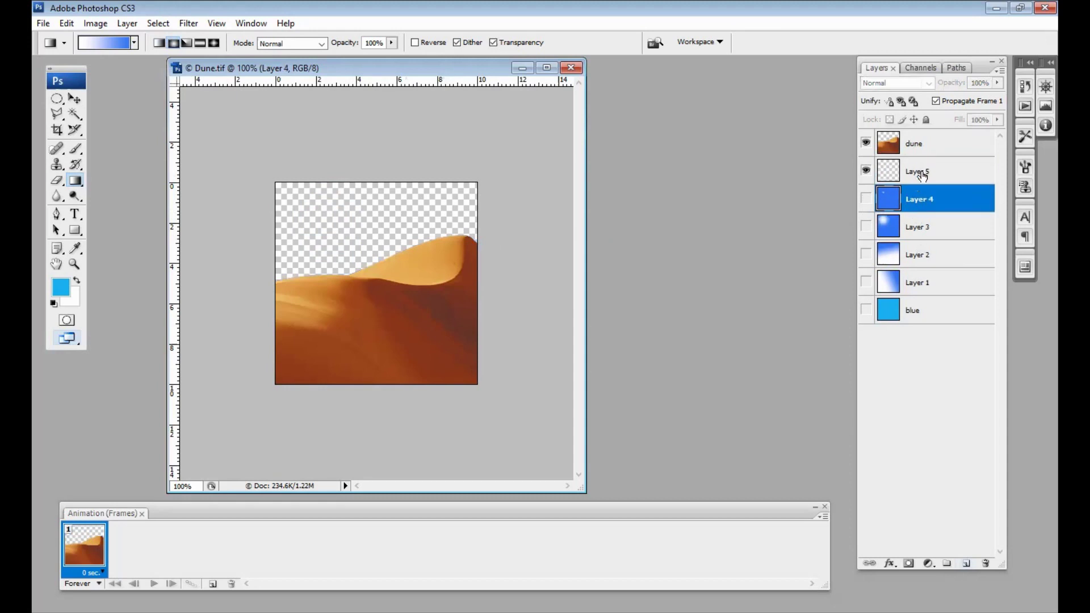
pyautogui.click(920, 173)
pyautogui.click(866, 170)
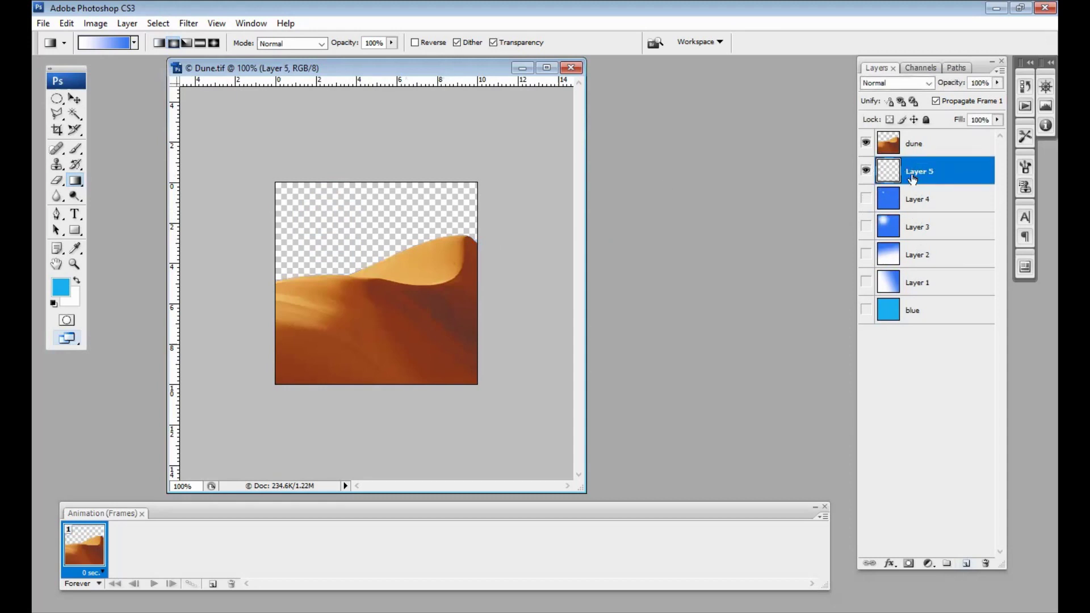
# - Fill Layer 5 with a diagonal Spectrum rainbow, then add Layer 6 and hide Layer 5
pyautogui.click(109, 43)
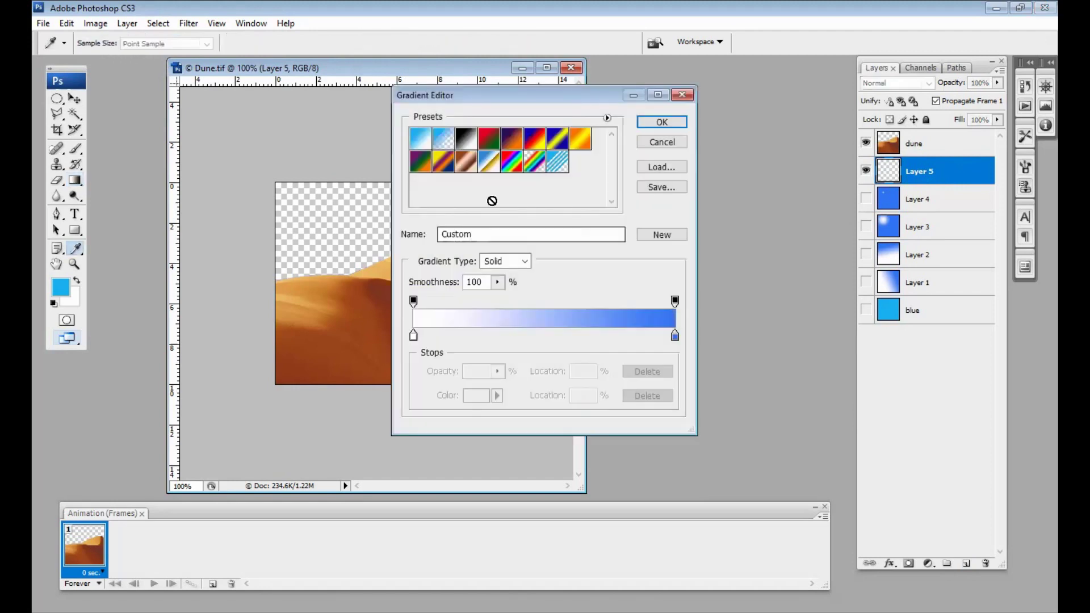
pyautogui.click(517, 169)
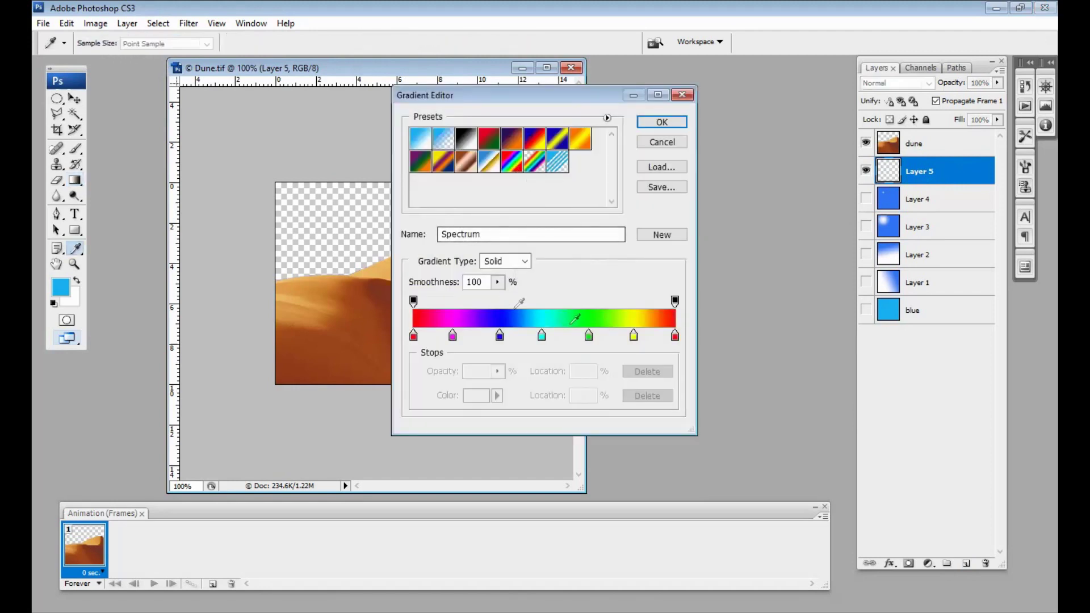
pyautogui.click(661, 122)
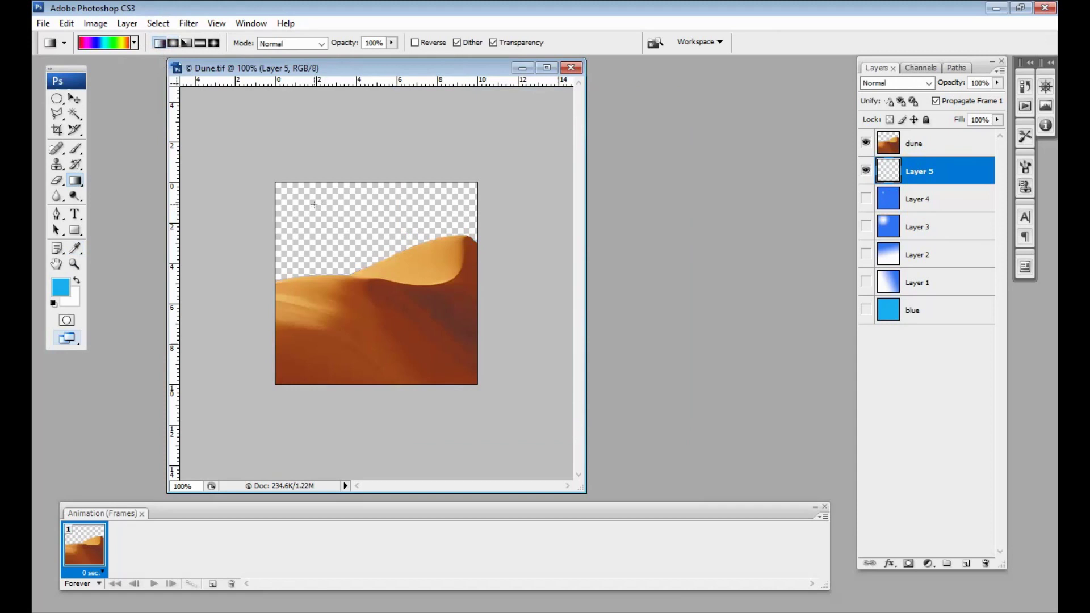
pyautogui.moveTo(314, 205); pyautogui.dragTo(404, 259)
pyautogui.click(967, 564)
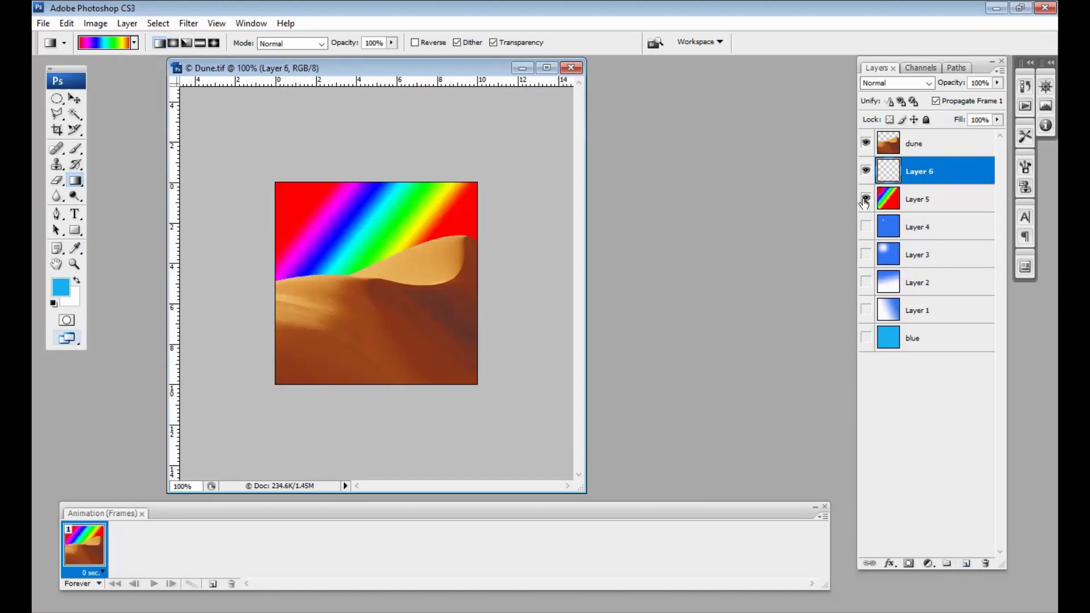
pyautogui.click(866, 199)
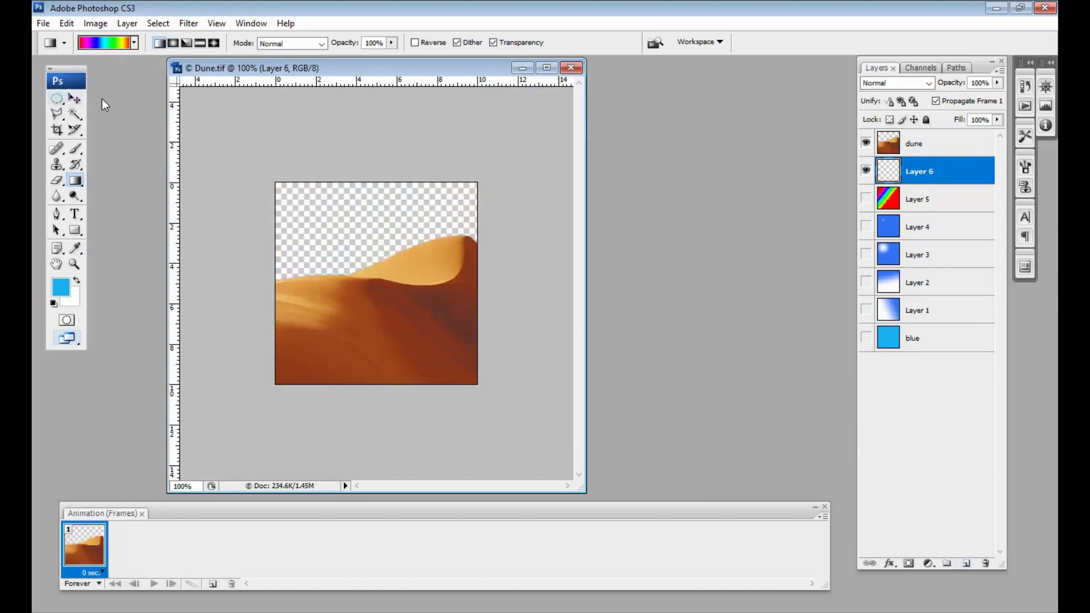
# - Fill a tall rectangular selection on Layer 6 with a vertical rainbow; move the layer above the dune
pyautogui.hotkey('shift', 'm')
pyautogui.moveTo(328, 208); pyautogui.dragTo(398, 348)
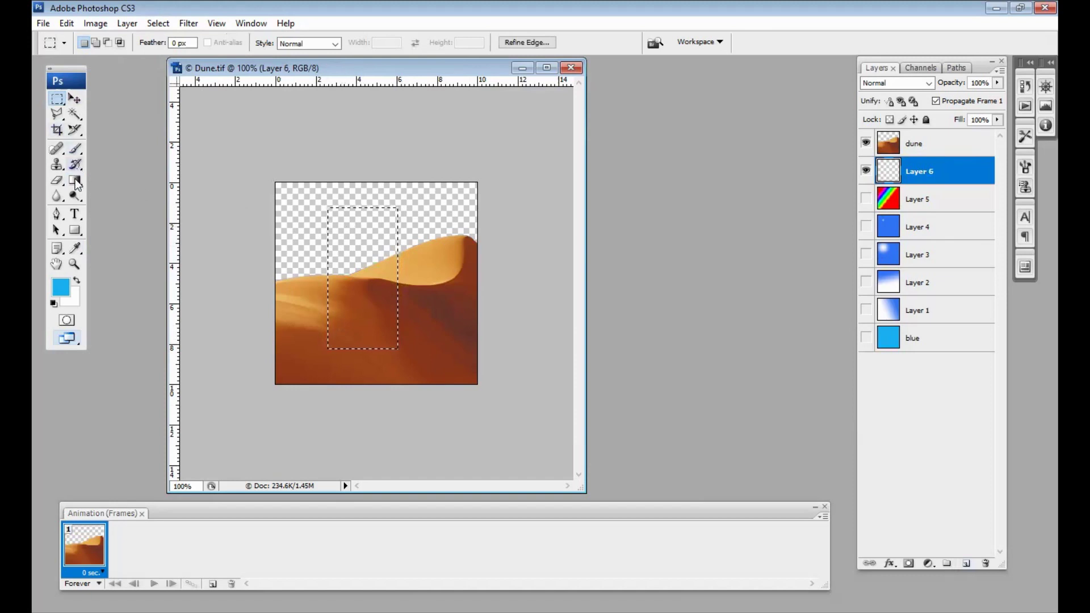
pyautogui.press('g')
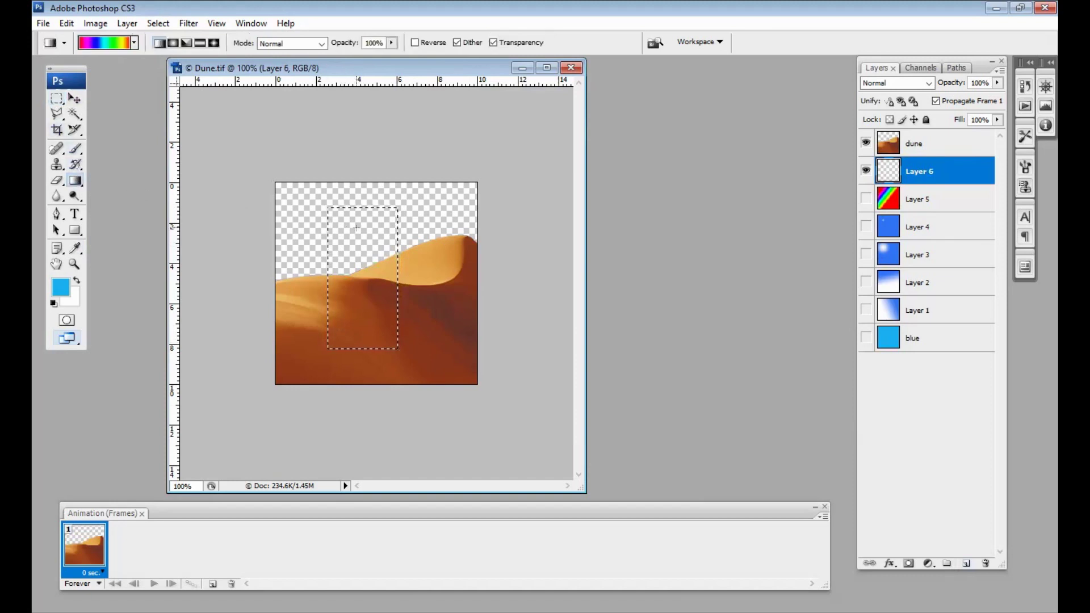
pyautogui.moveTo(353, 225); pyautogui.dragTo(364, 272)
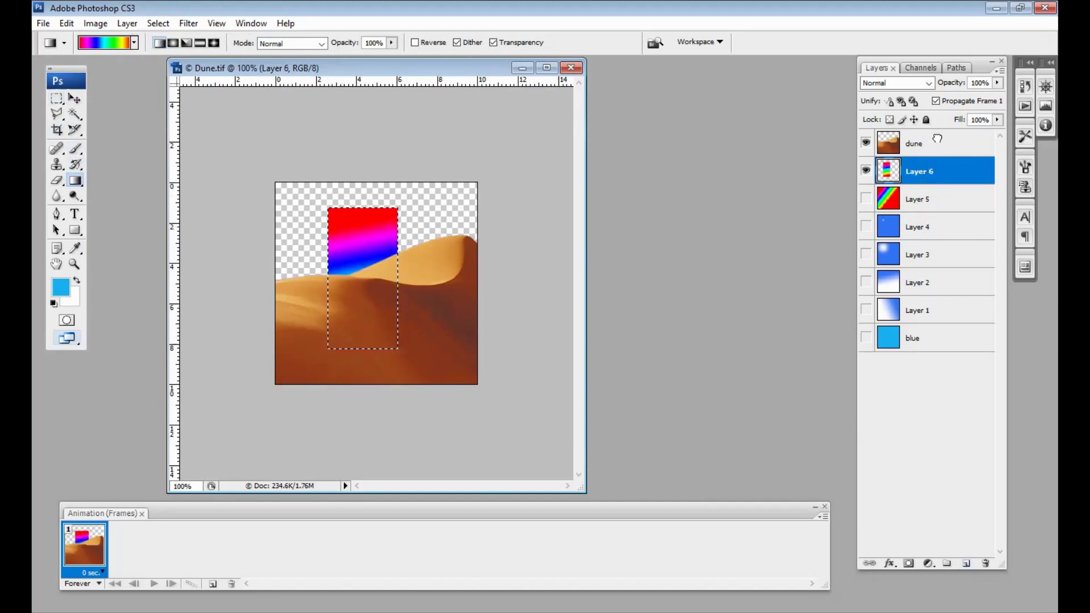
pyautogui.moveTo(937, 139); pyautogui.dragTo(937, 135)
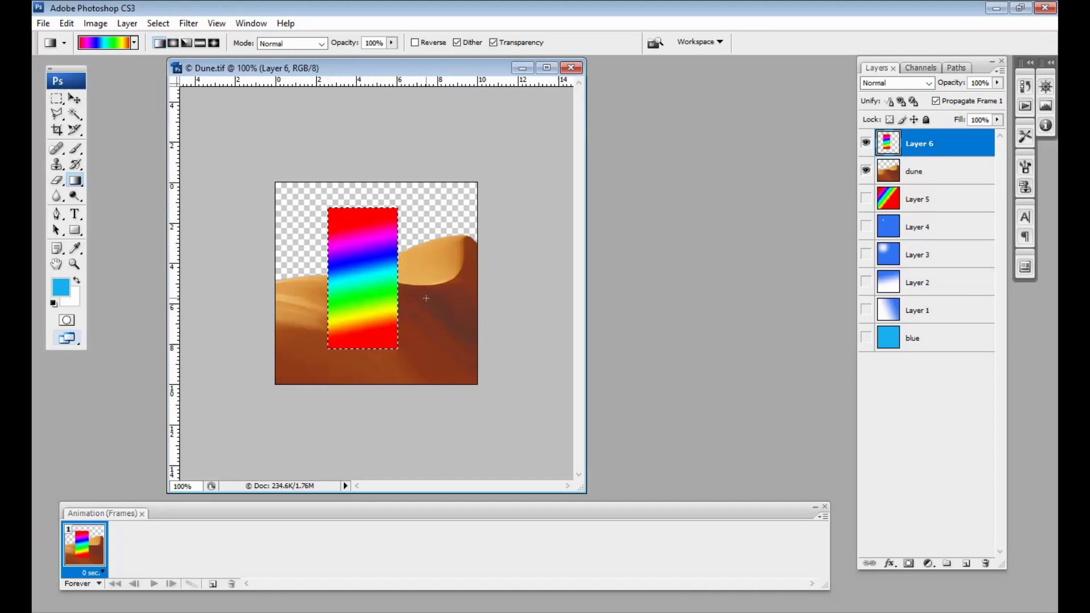
# - Deselect, hide rainbow Layer 6, select the dune layer, and show the Layer 3 sun-glow sky
pyautogui.hotkey('ctrl', 'd')
pyautogui.click(866, 143)
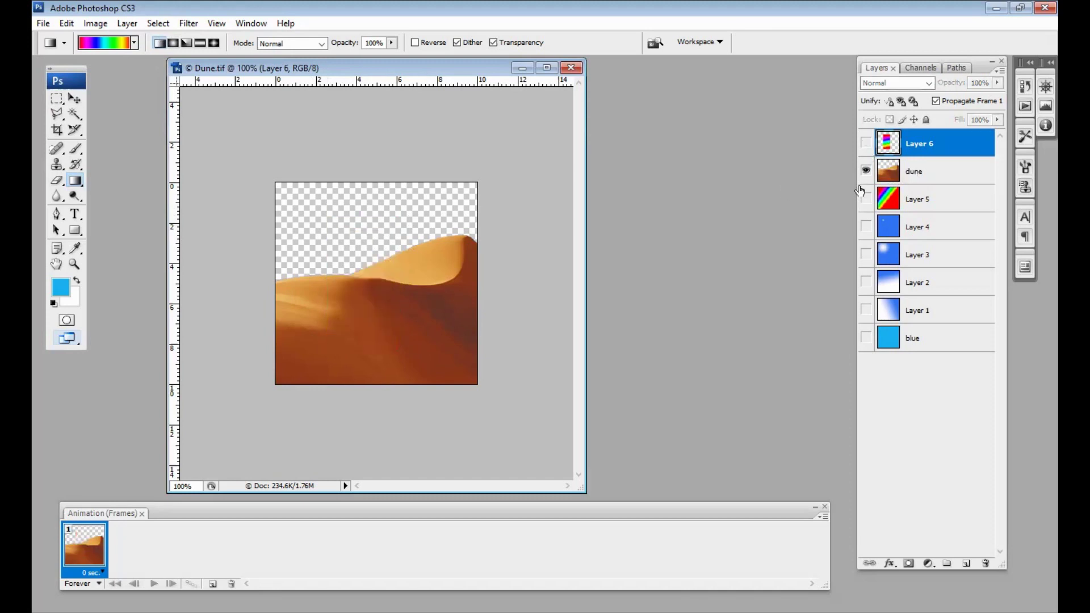
pyautogui.click(880, 175)
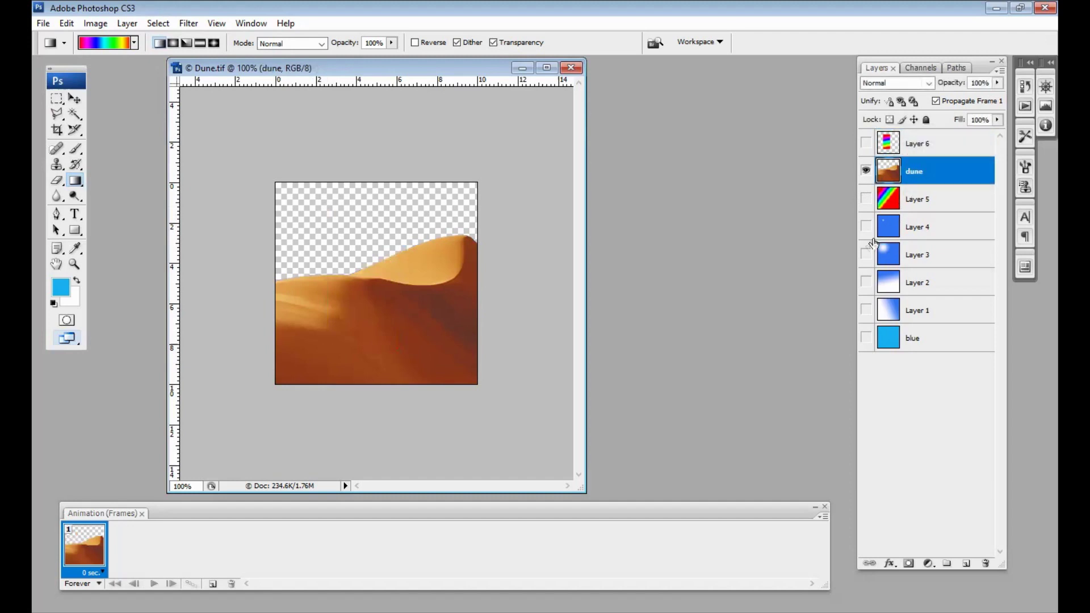
pyautogui.click(865, 254)
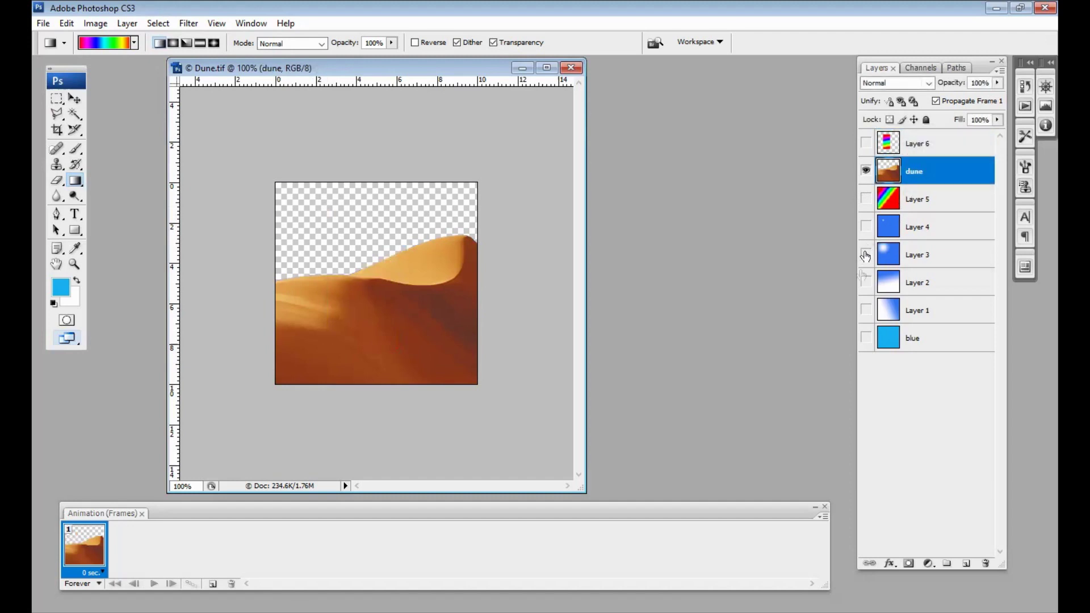